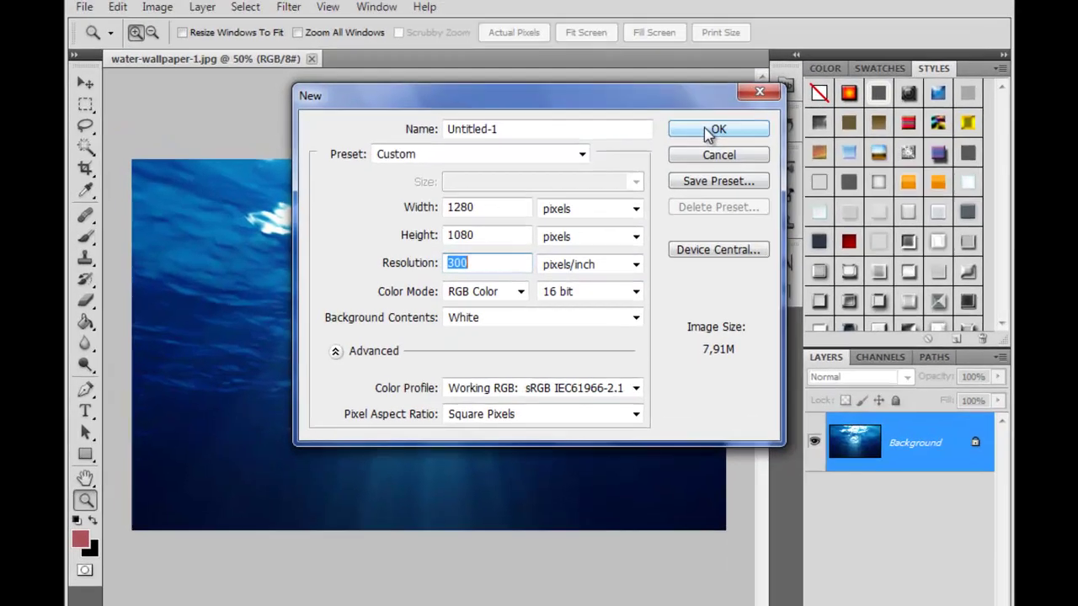
- Create a 1280×1080, 300 ppi, 16-bit document, unlock the background as Layer 0, and add Layer 1
left_click(698, 146)
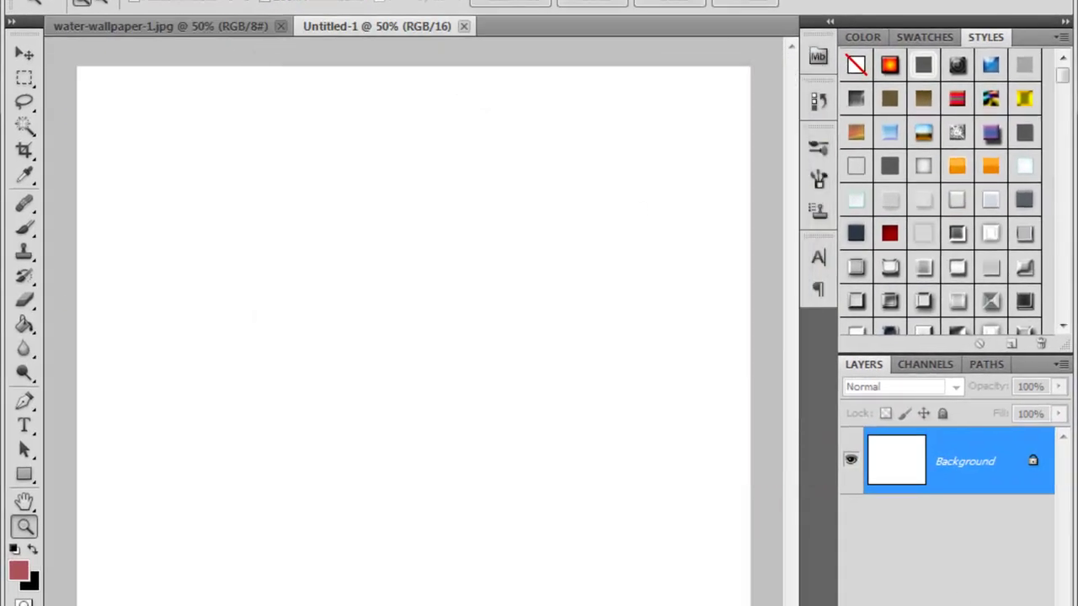
double_click(957, 471)
left_click(715, 168)
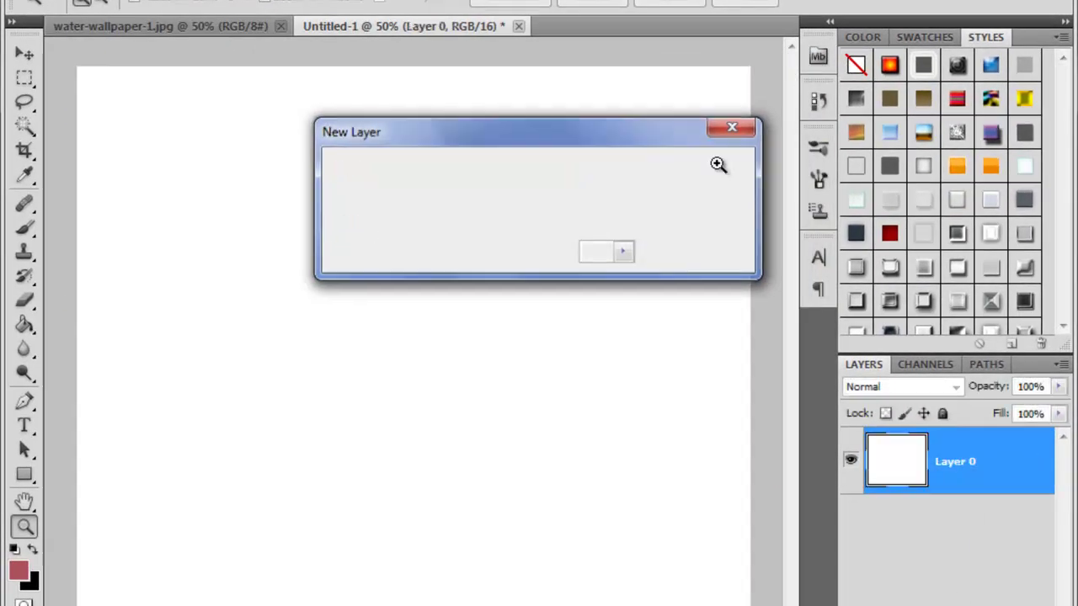
key("ctrl+shift+alt+n")
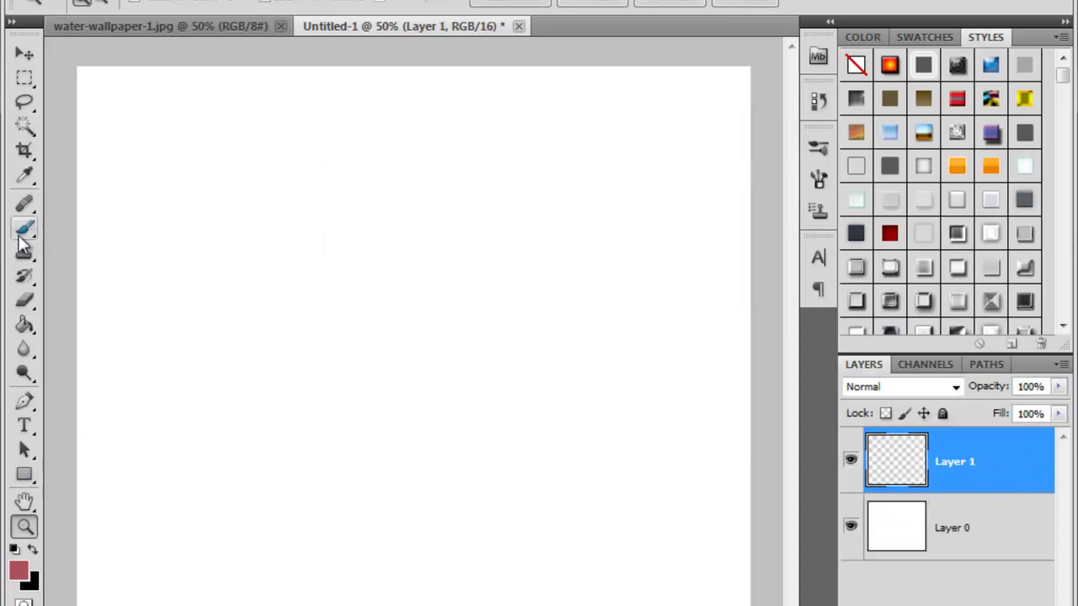
- Make a circular selection with the Elliptical Marquee on Layer 1 and hide Layer 0
right_click(25, 78)
left_click(58, 96)
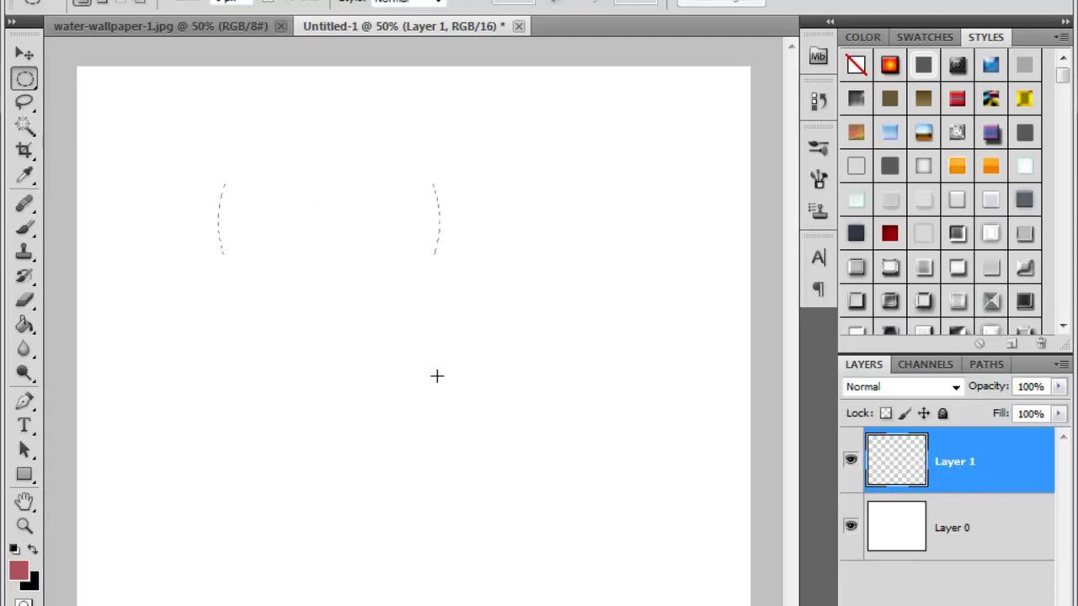
left_click(23, 55)
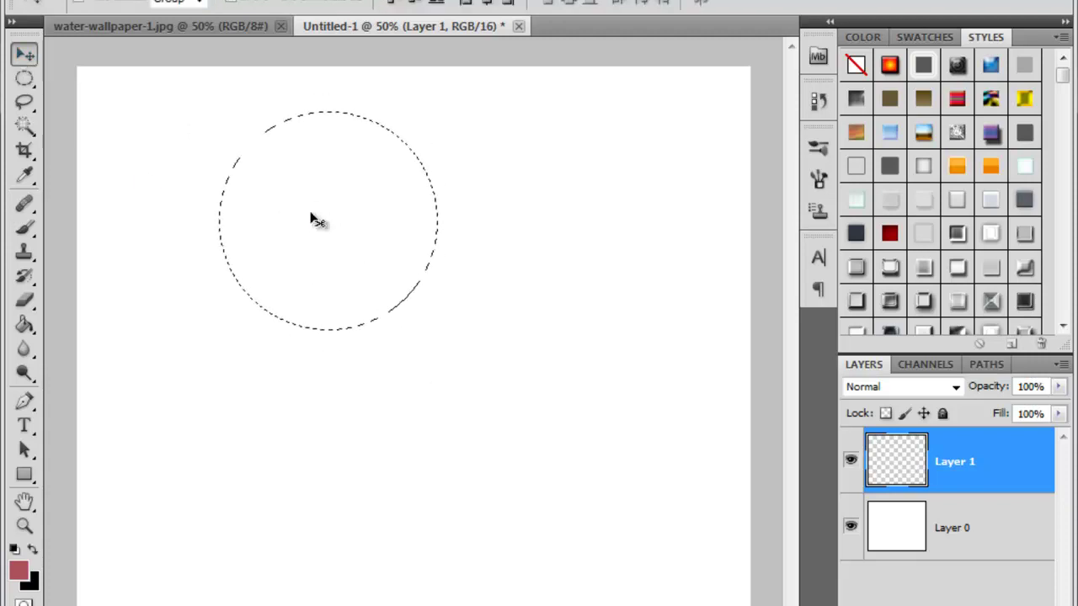
left_click(390, 376)
left_click(572, 238)
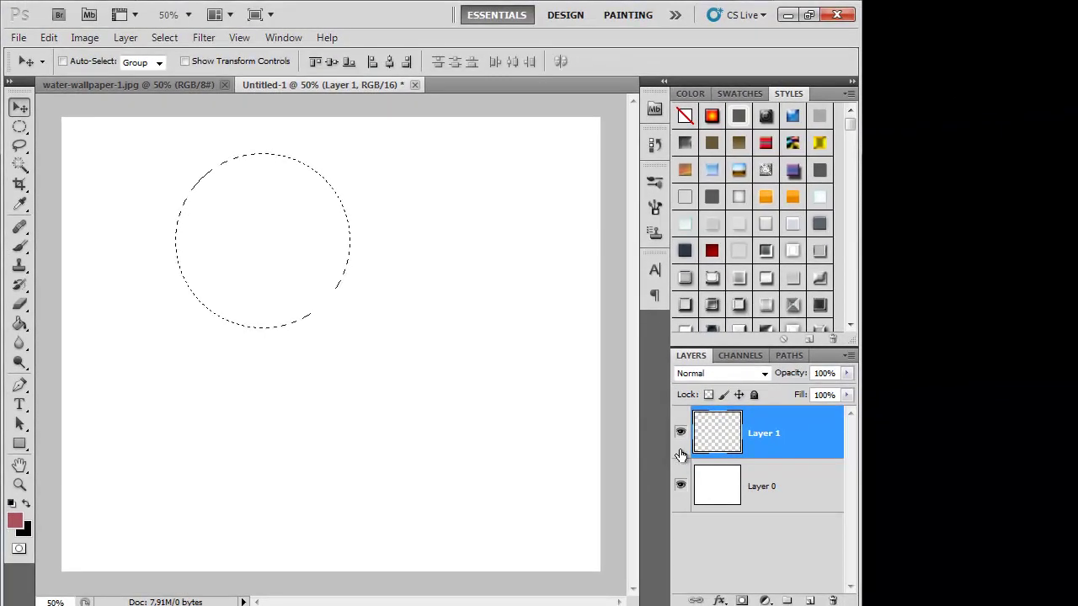
left_click(681, 477)
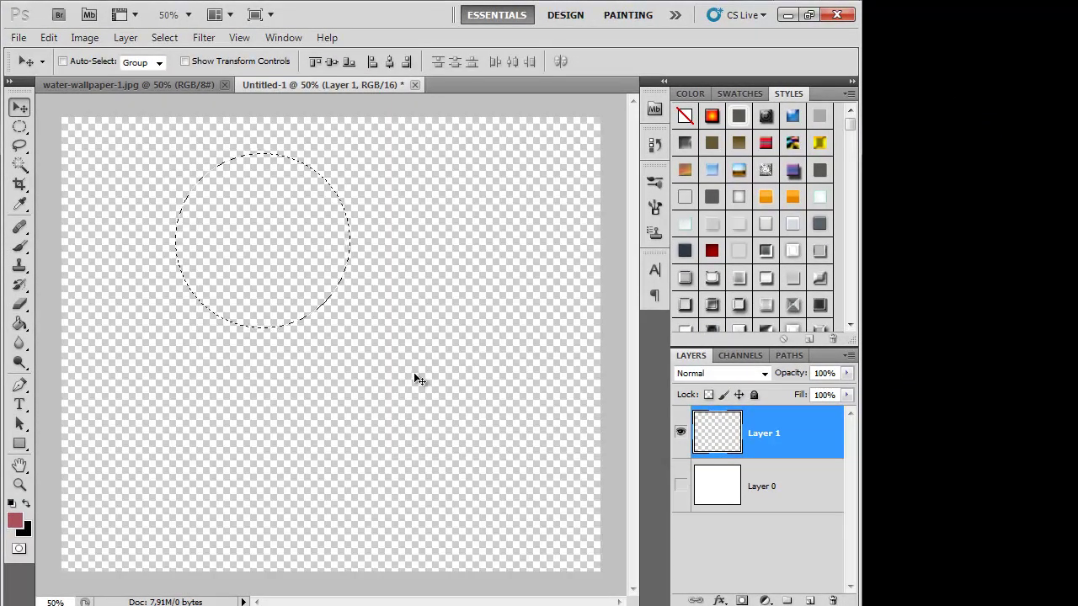
- Stroke the circle with a 10 px medium-grey (999999) outline
left_click(49, 38)
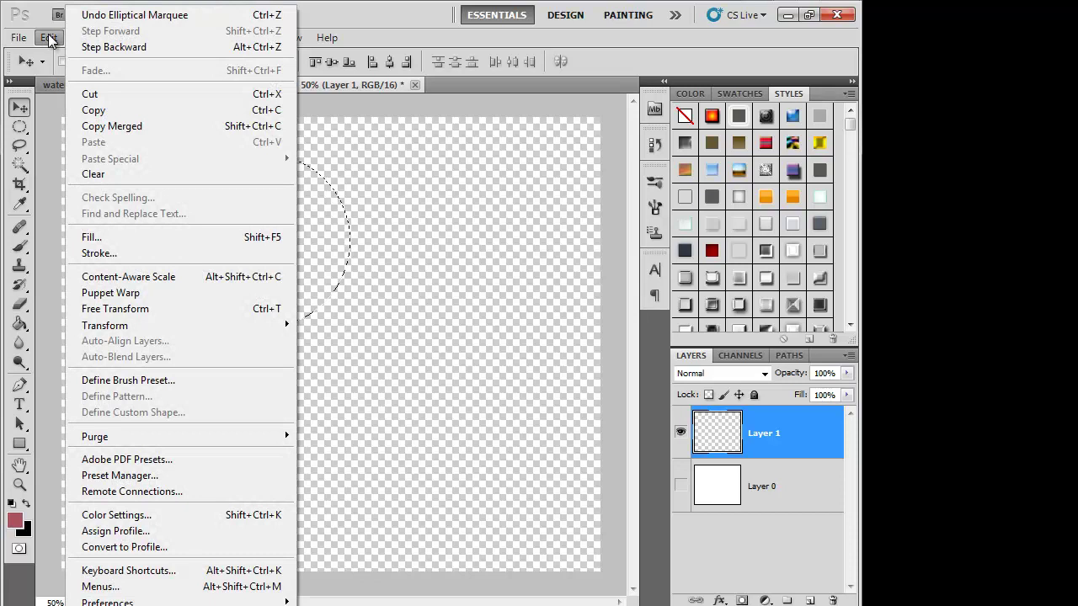
left_click(153, 255)
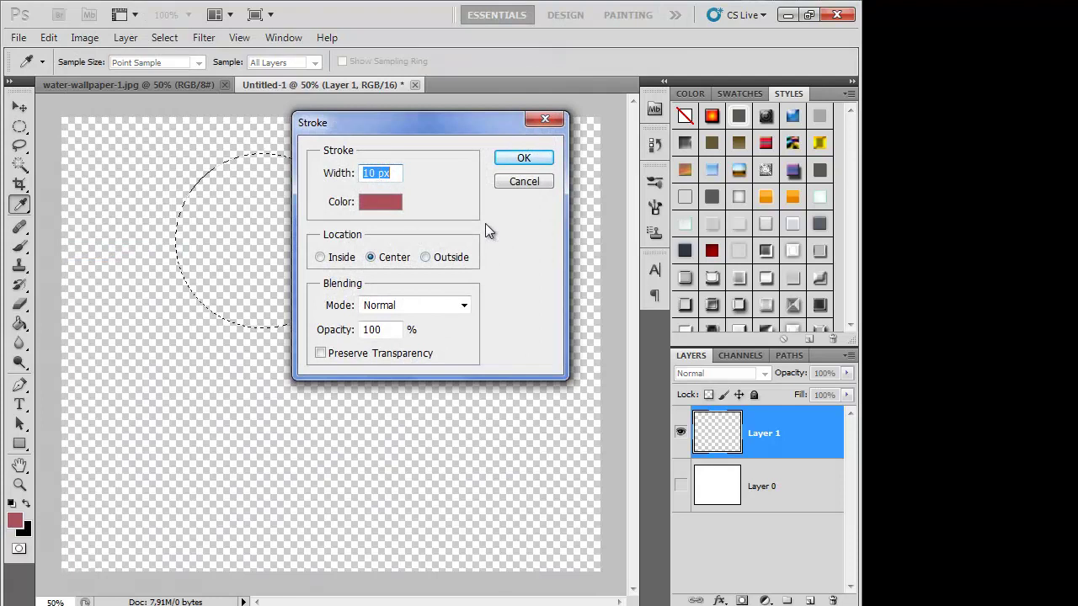
left_click(375, 204)
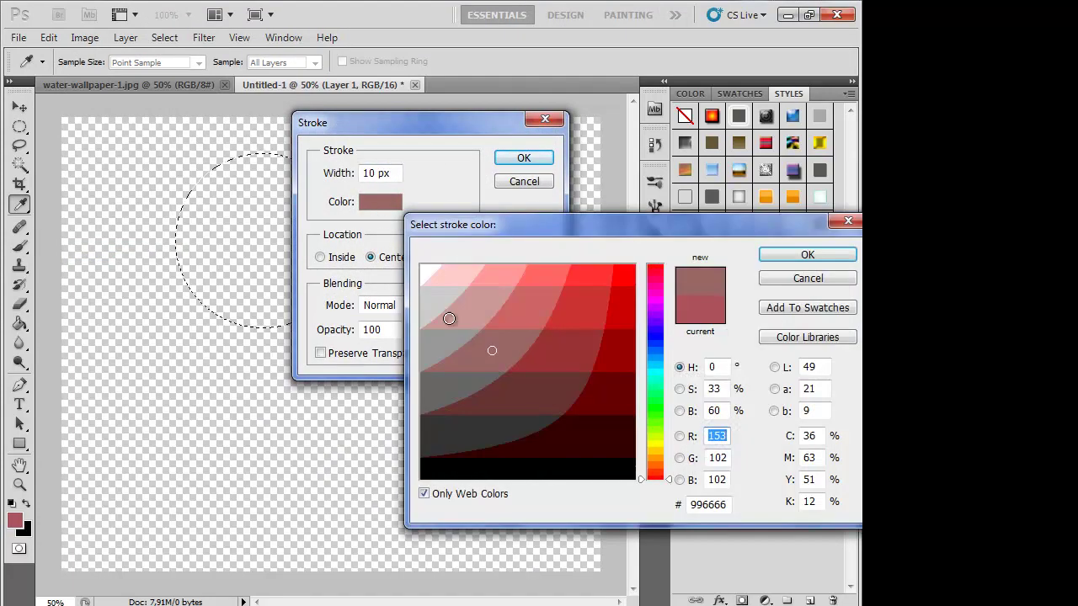
left_click(431, 296)
left_click(424, 352)
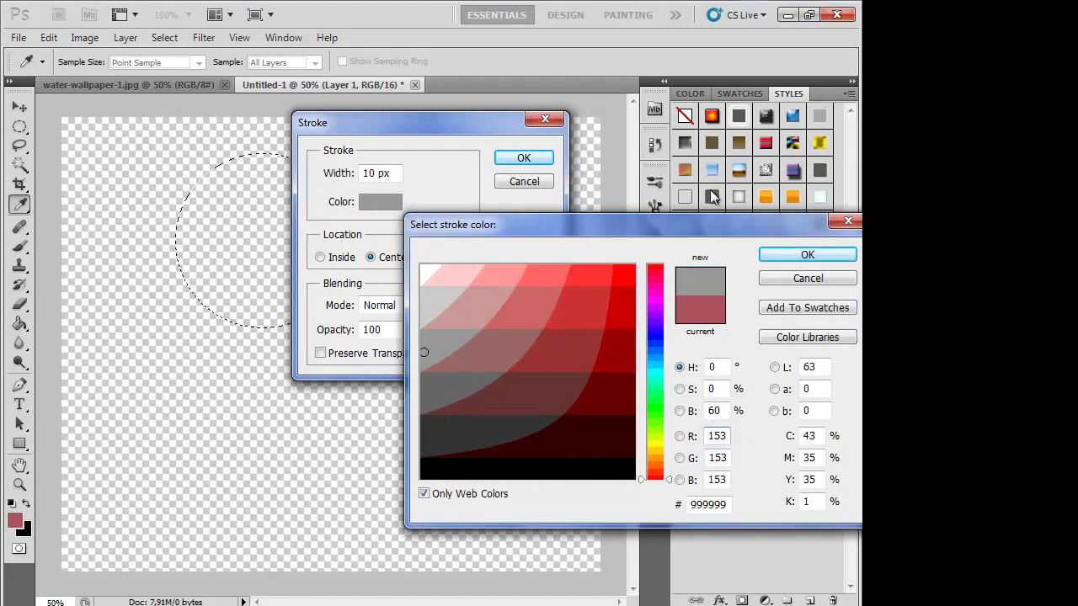
left_click(760, 253)
left_click(524, 160)
key("v")
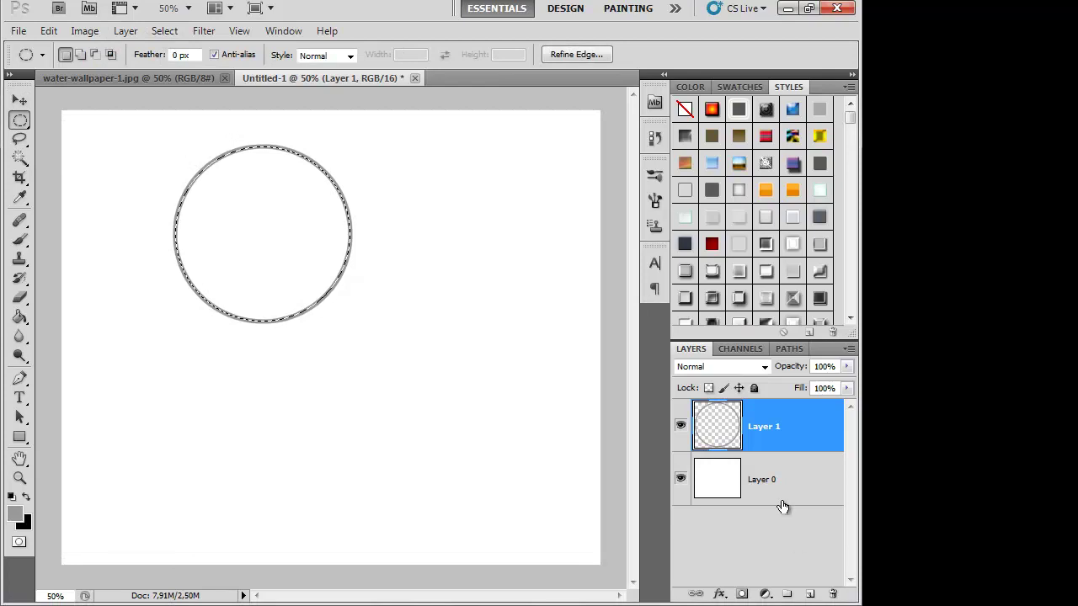
- Add Layer 2 above Layer 1, cancelling the Fill dialog unused
left_click(809, 595)
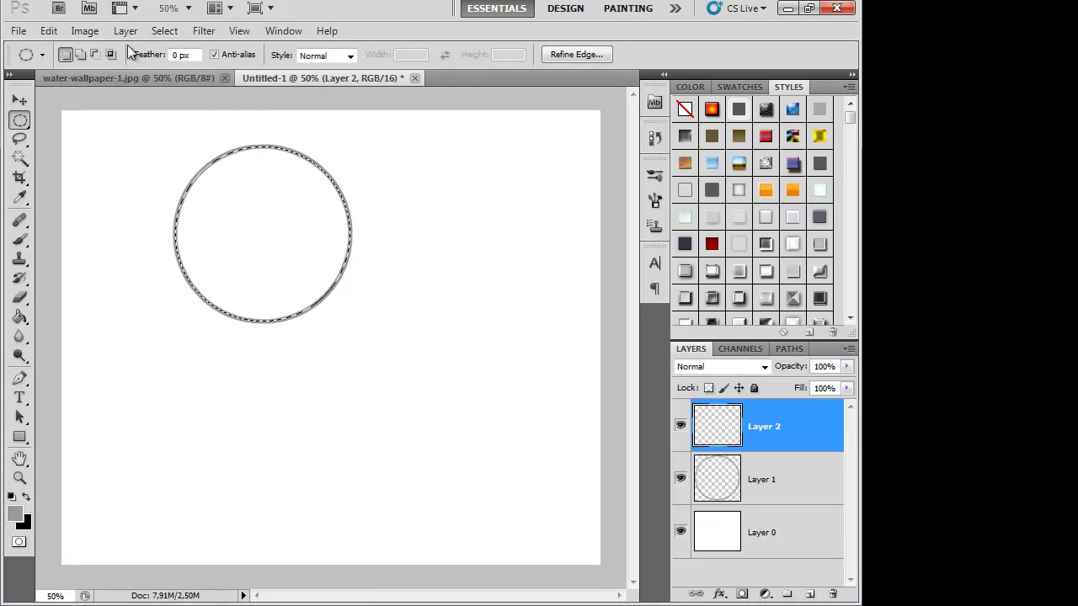
left_click(48, 30)
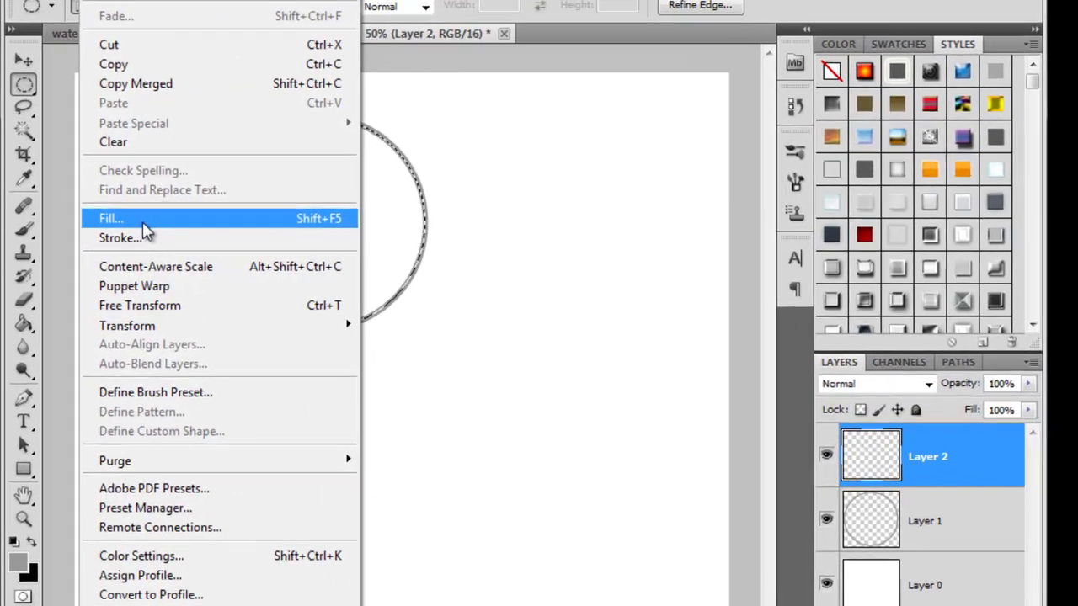
left_click(143, 225)
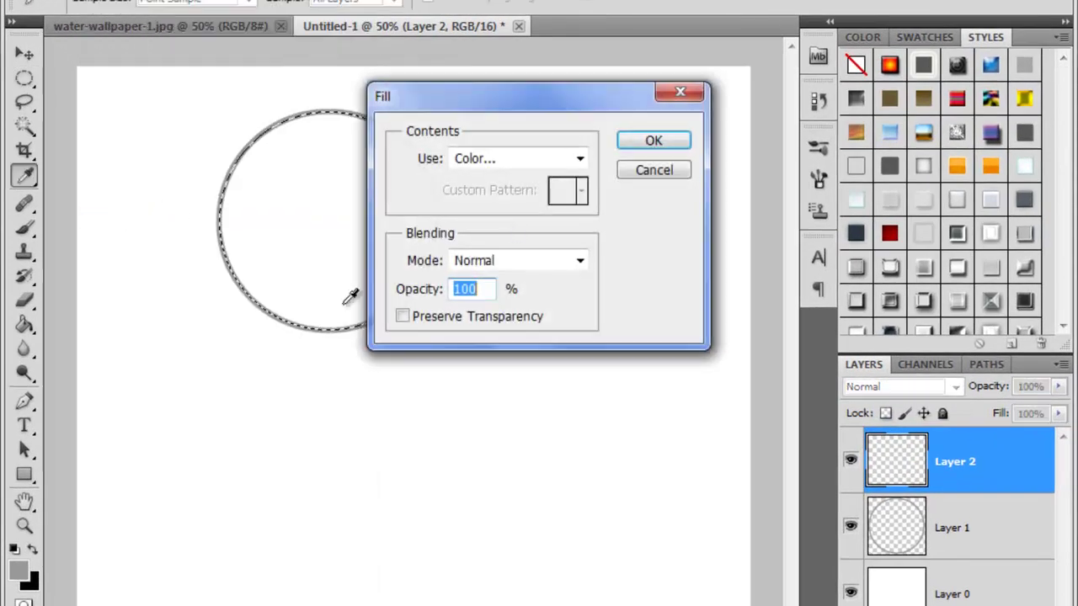
left_click(686, 169)
- Stroke the circle on Layer 2 with a 5 px light-grey (cccccc) outline
left_click(97, 2)
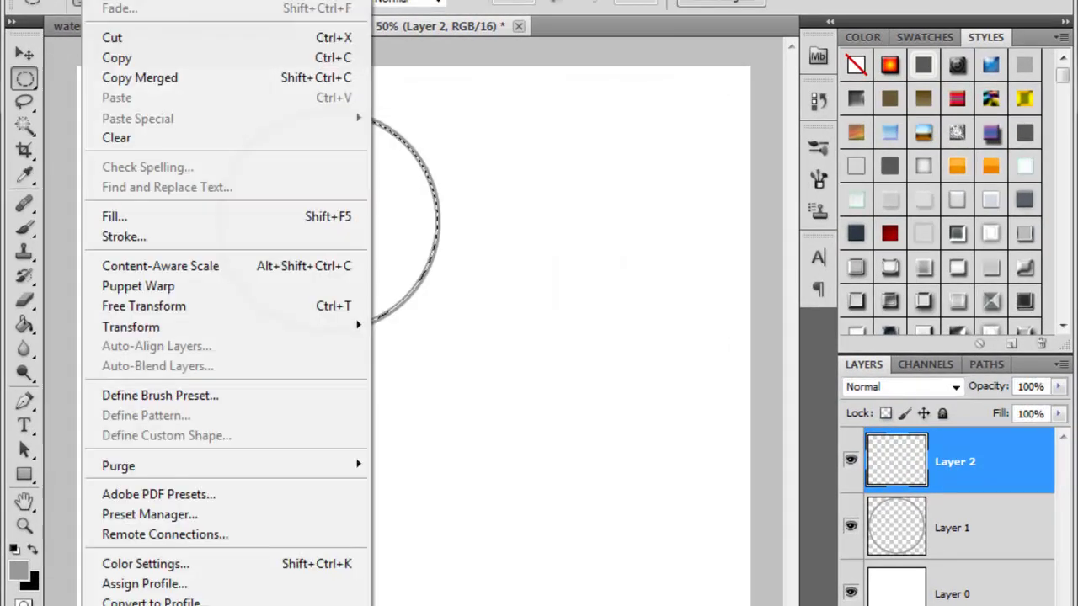
left_click(137, 239)
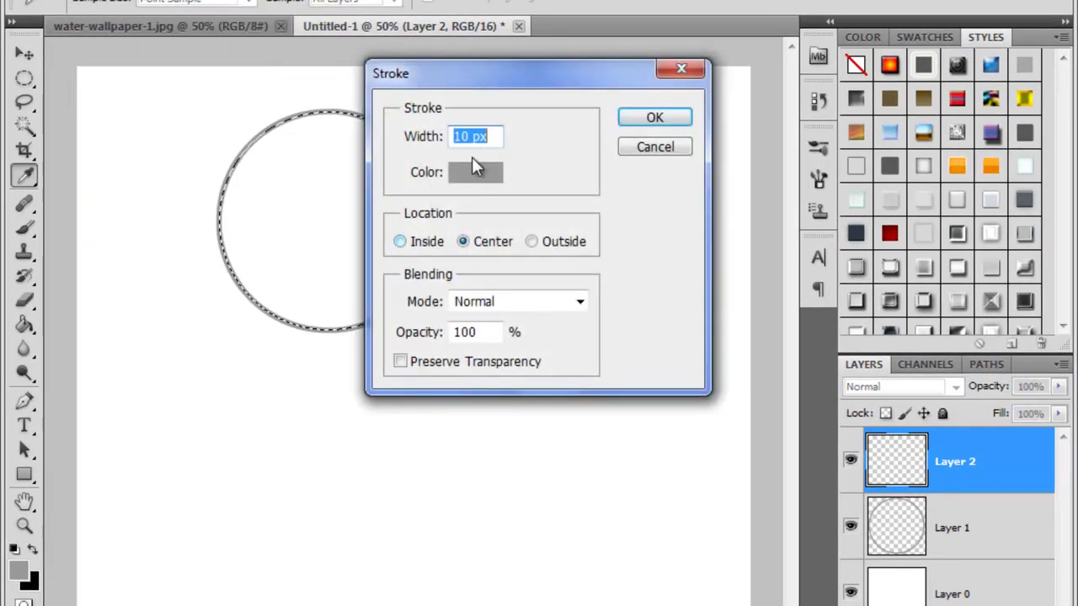
left_click(469, 172)
left_click(540, 295)
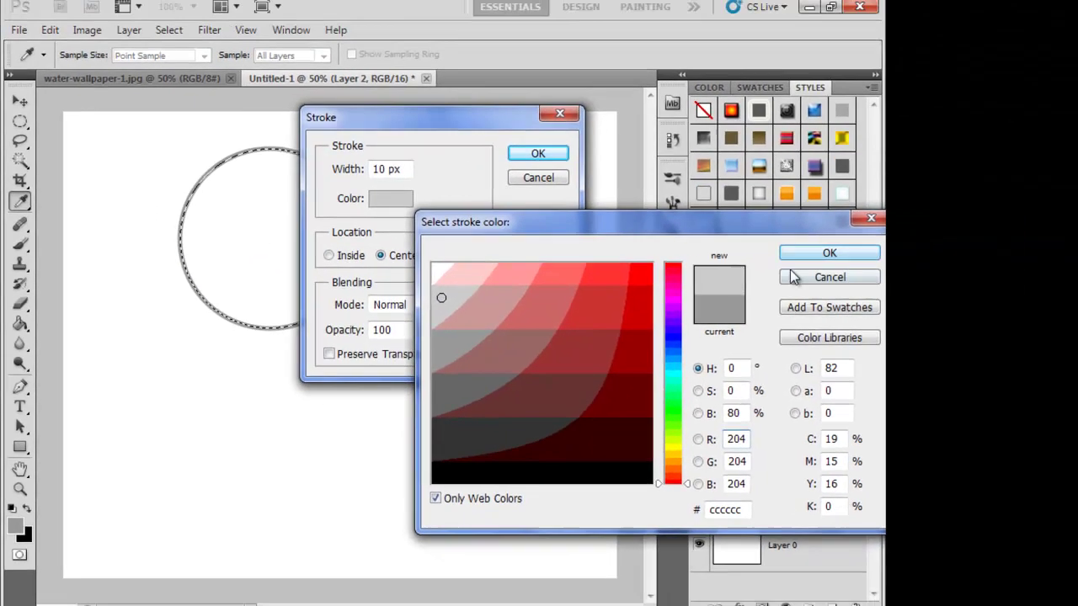
left_click(794, 256)
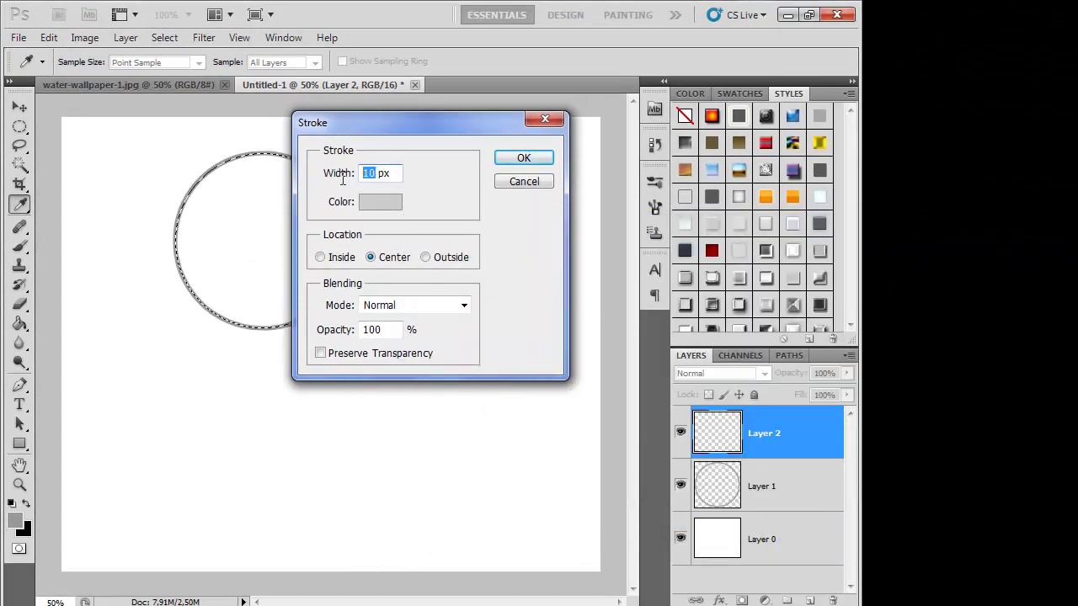
type("5")
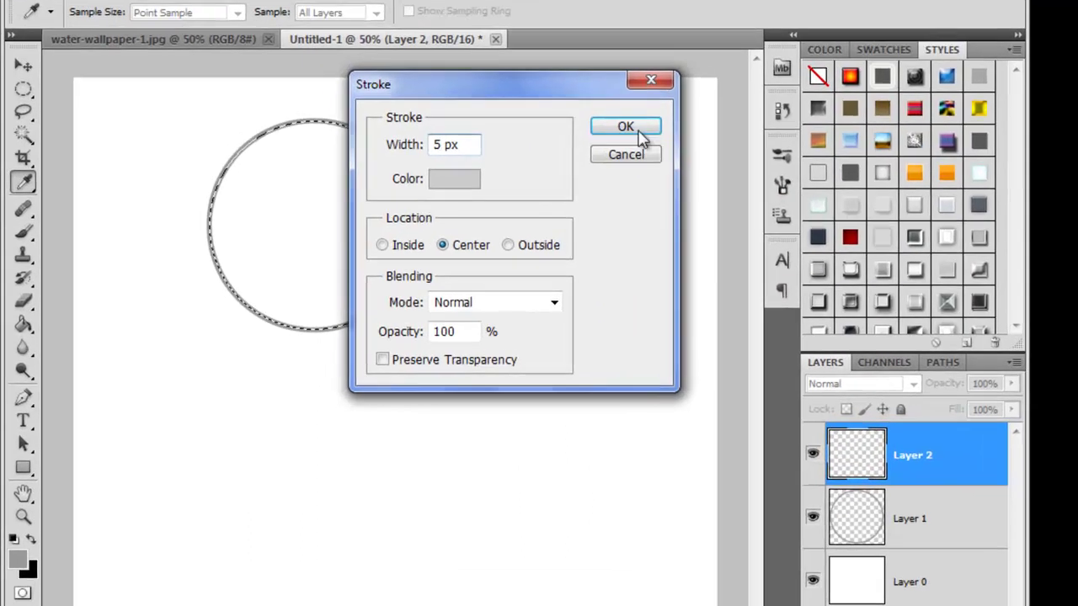
left_click(524, 157)
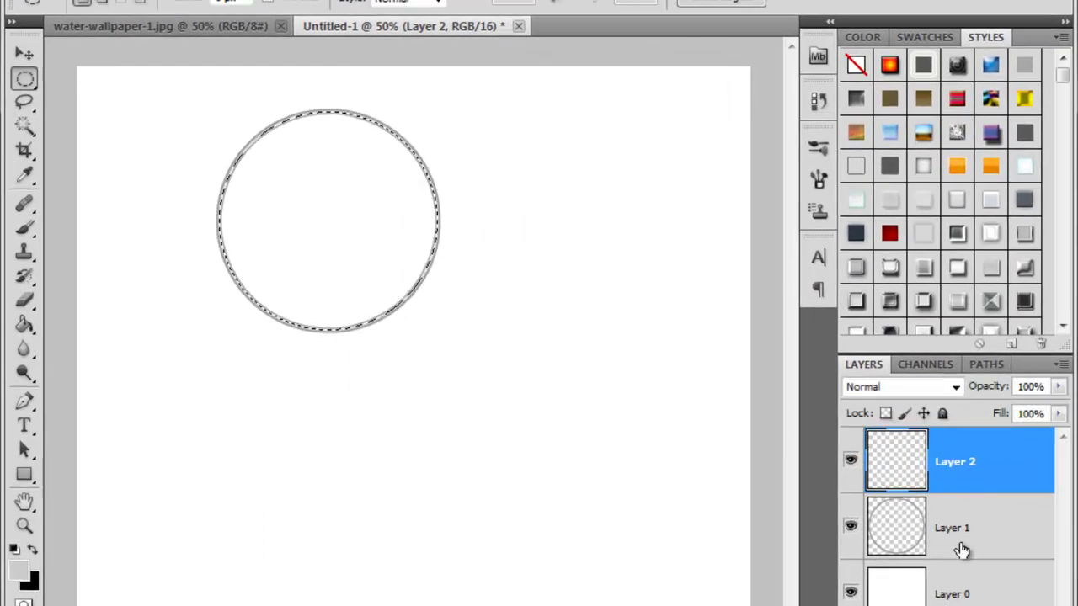
left_click(964, 549)
- Deselect the circle and soften Layer 2's ring with a 4.5 px Gaussian Blur
left_click(132, 113)
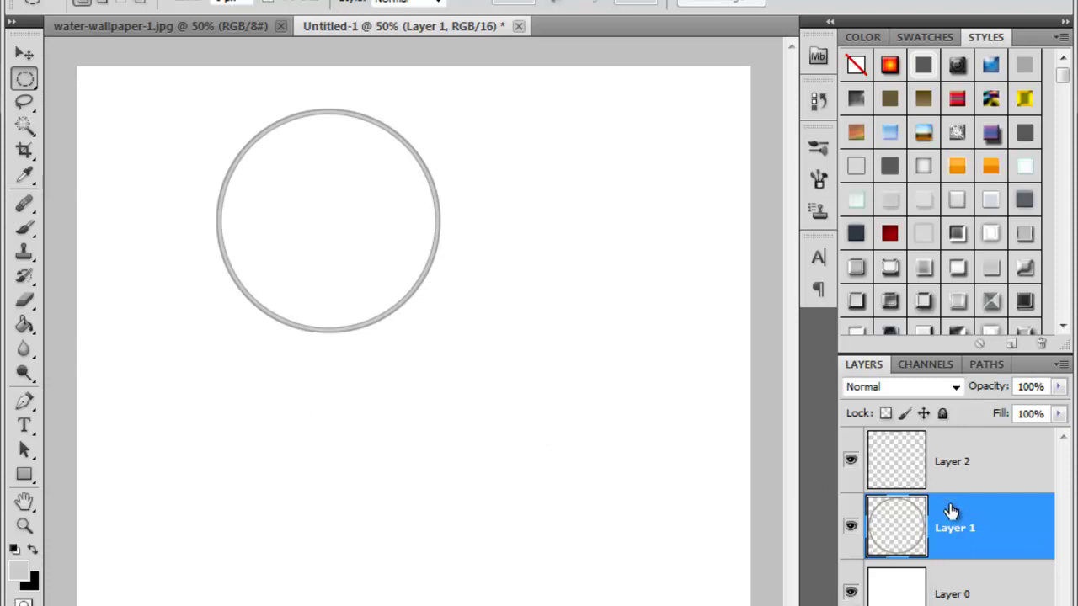
left_click(282, 1)
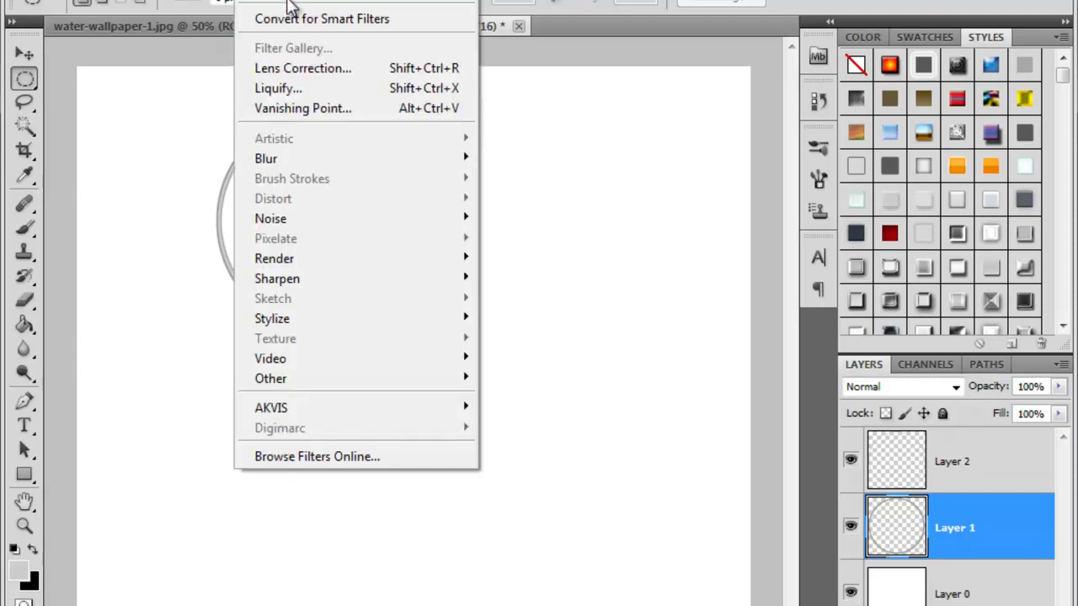
left_click(288, 4)
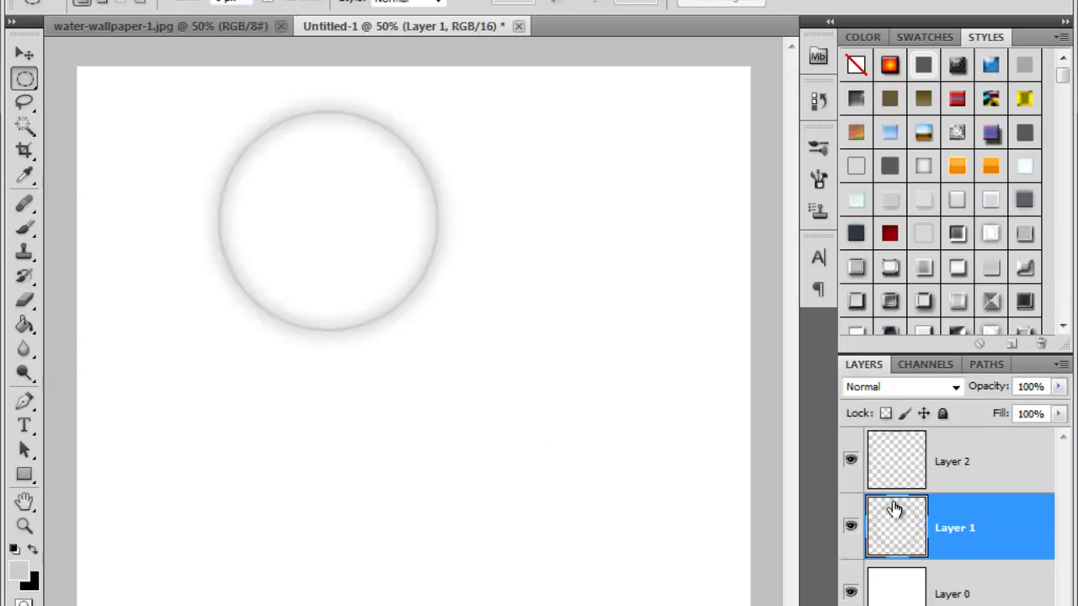
left_click(950, 454)
left_click(282, 2)
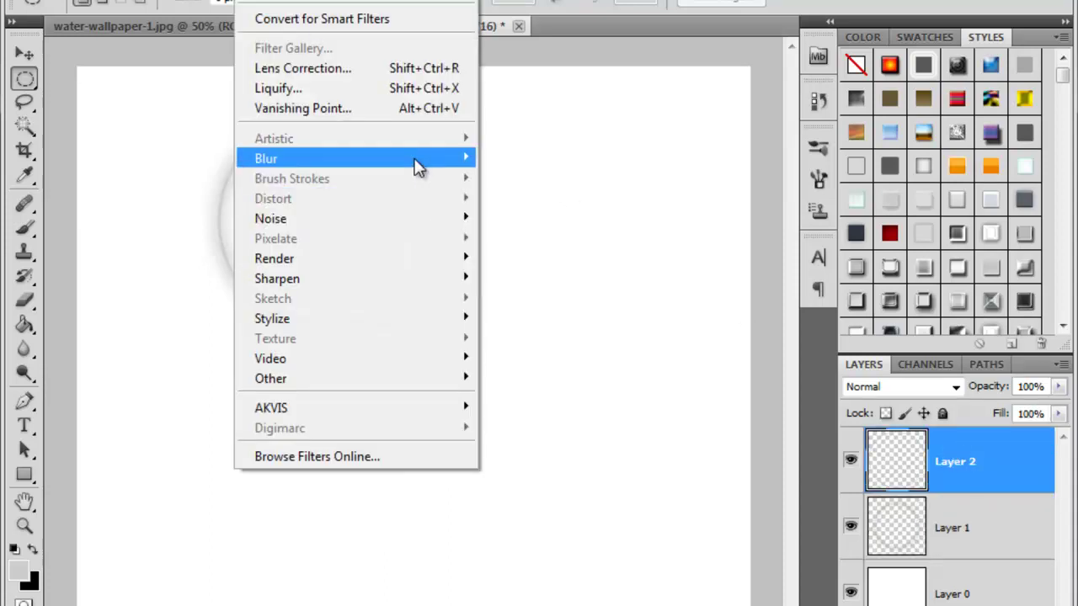
left_click(569, 250)
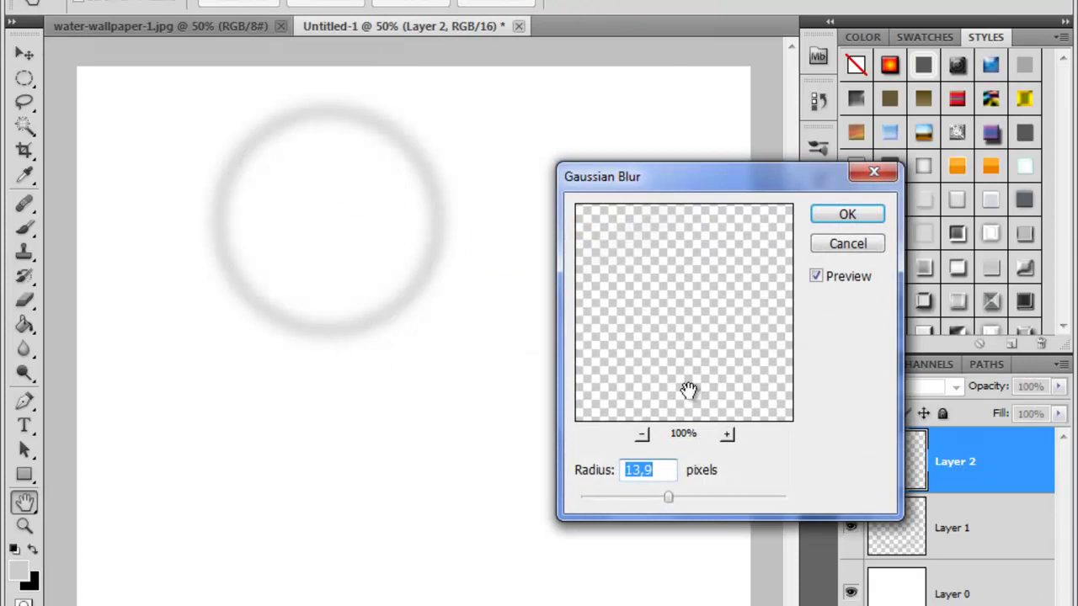
left_click_drag(645, 497, 587, 503)
mouse_move(473, 456)
left_mouse_down()
mouse_move(556, 455)
mouse_move(439, 465)
mouse_move(556, 455)
mouse_move(543, 458)
left_mouse_up()
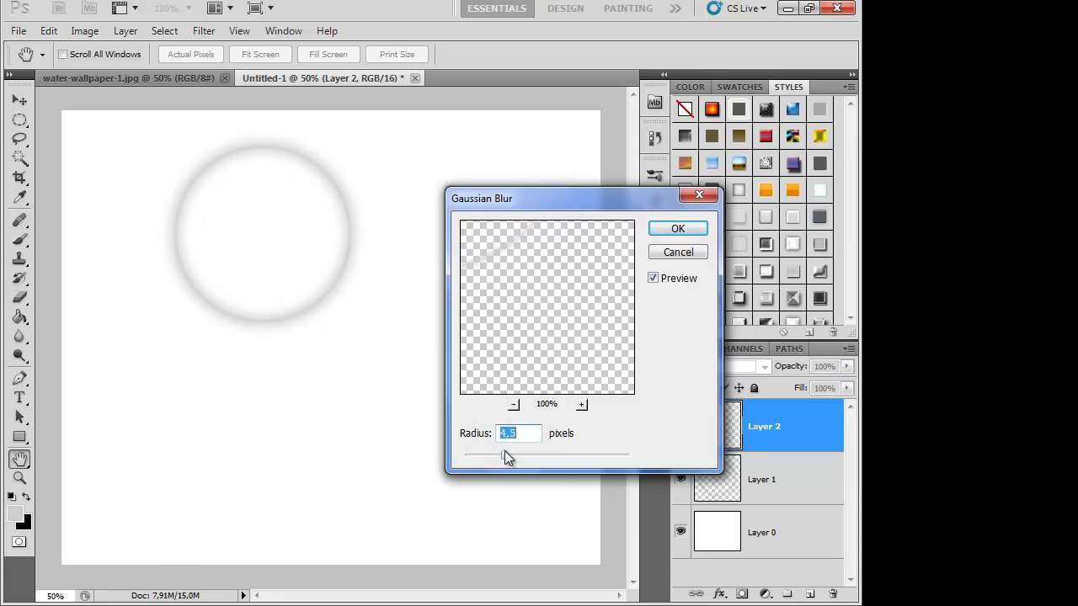
left_click(684, 234)
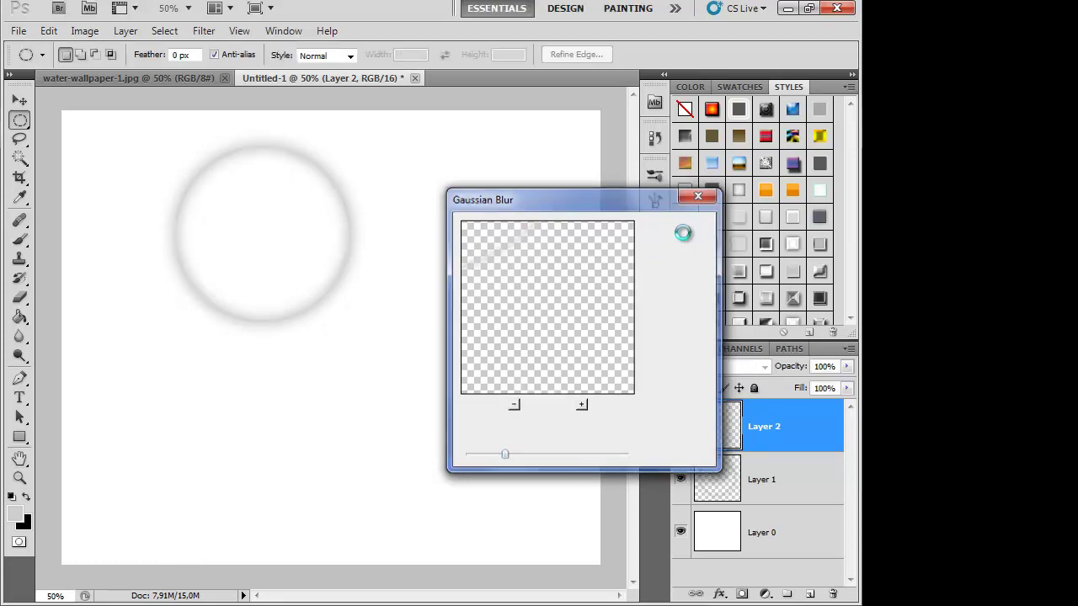
left_click(783, 464, "shift")
- Move Layers 1 and 2 together so the ring sits nearer the canvas centre
left_click(20, 101)
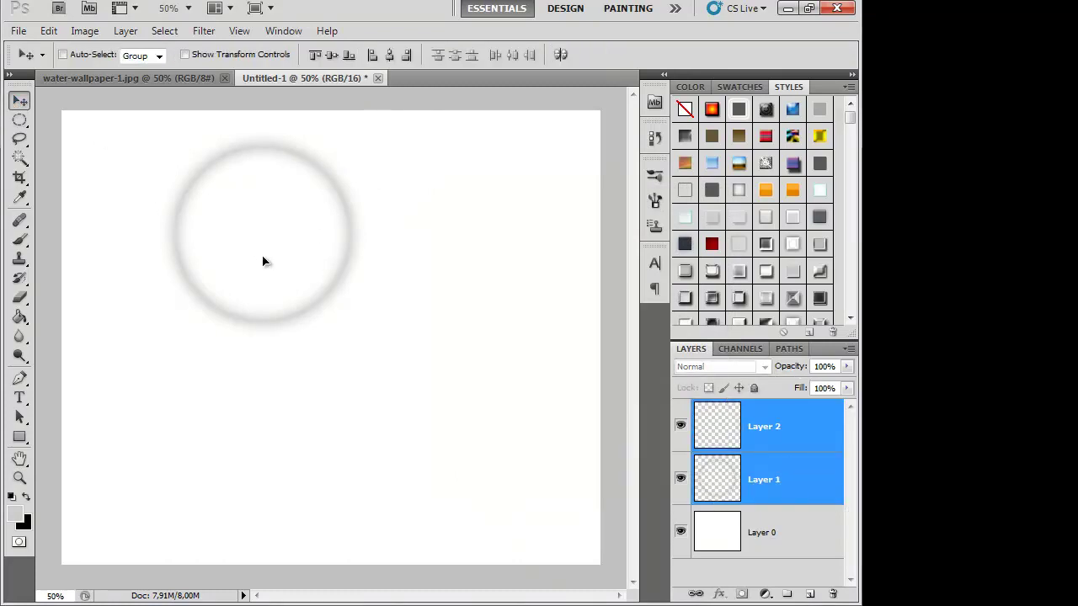
left_click_drag(262, 261, 300, 392)
left_click(20, 121)
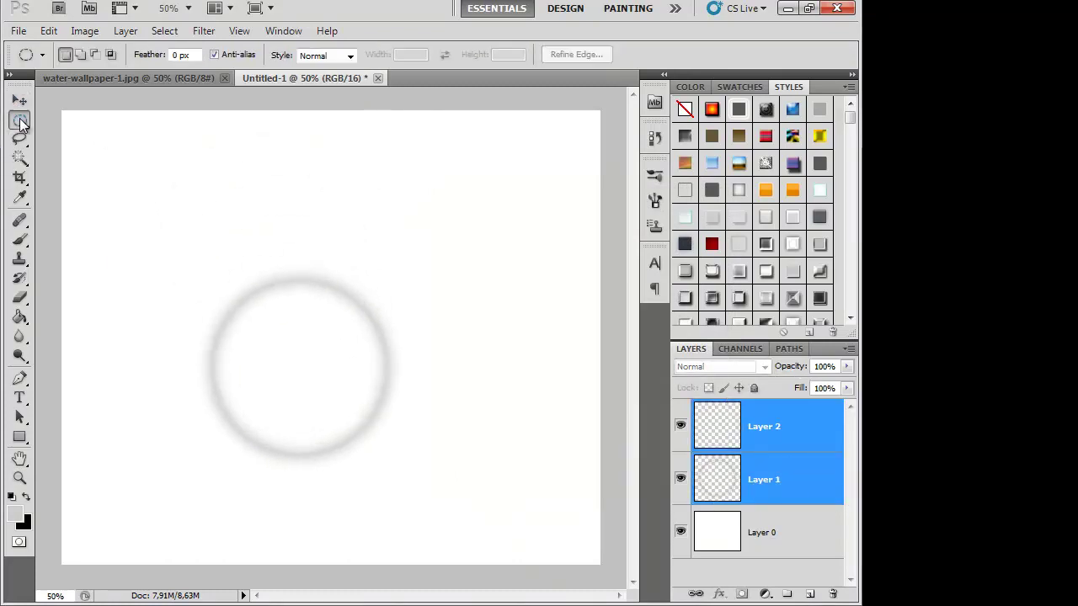
- Scale the Layer 2 ring up to about 106% and apply the transform
left_click(726, 432)
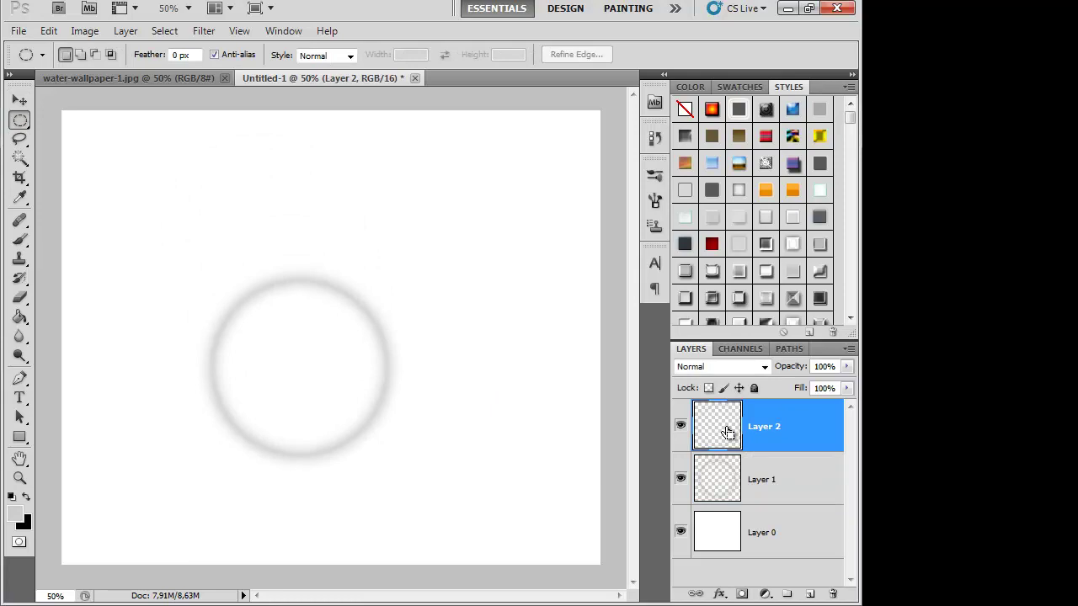
key("ctrl+t")
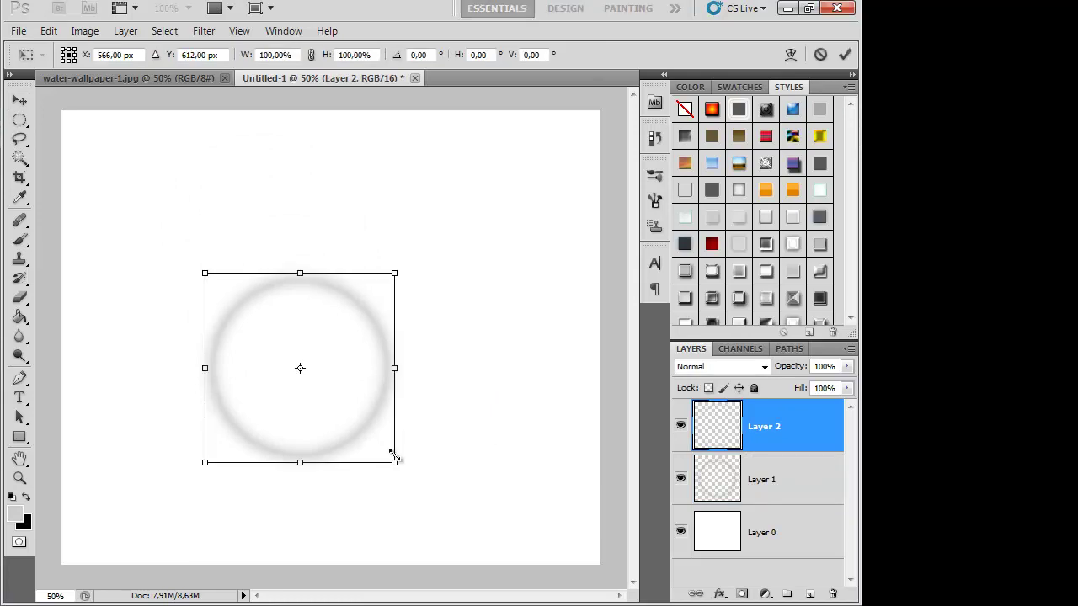
left_click_drag(393, 456, 399, 459)
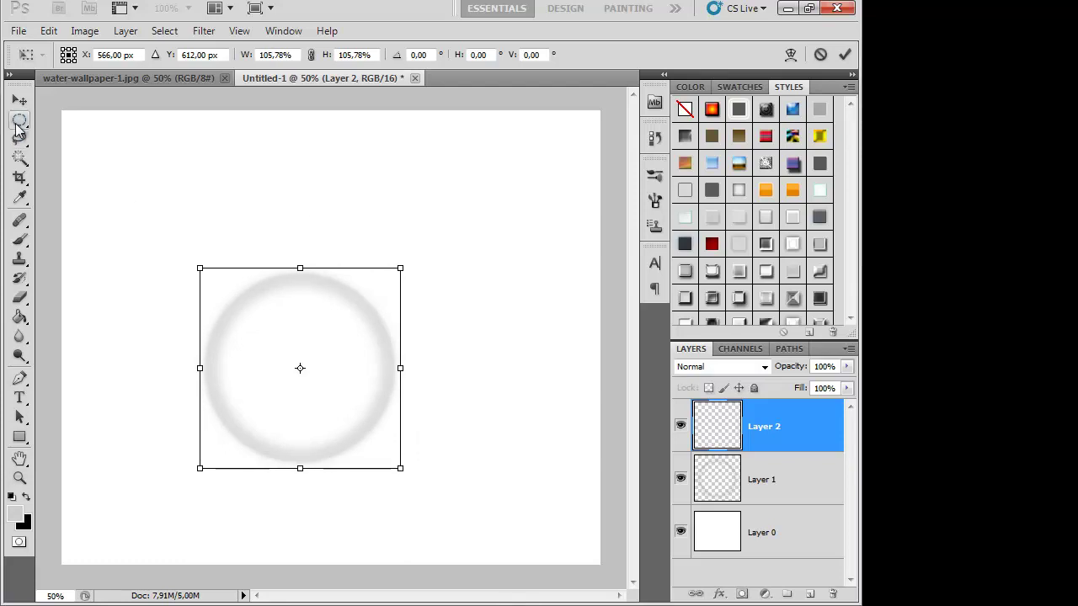
left_click(20, 120)
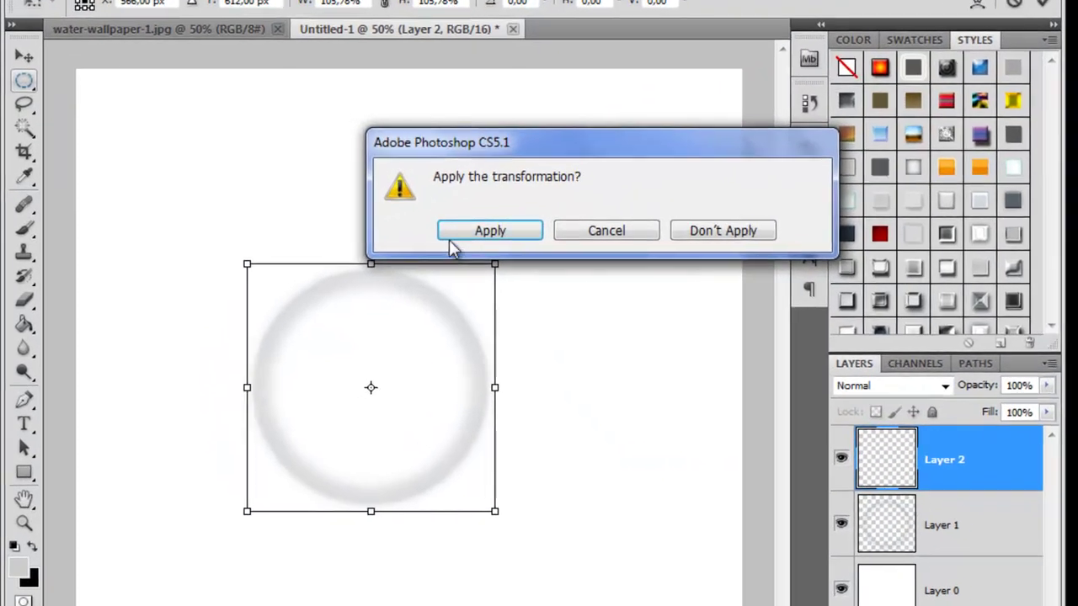
left_click(359, 243)
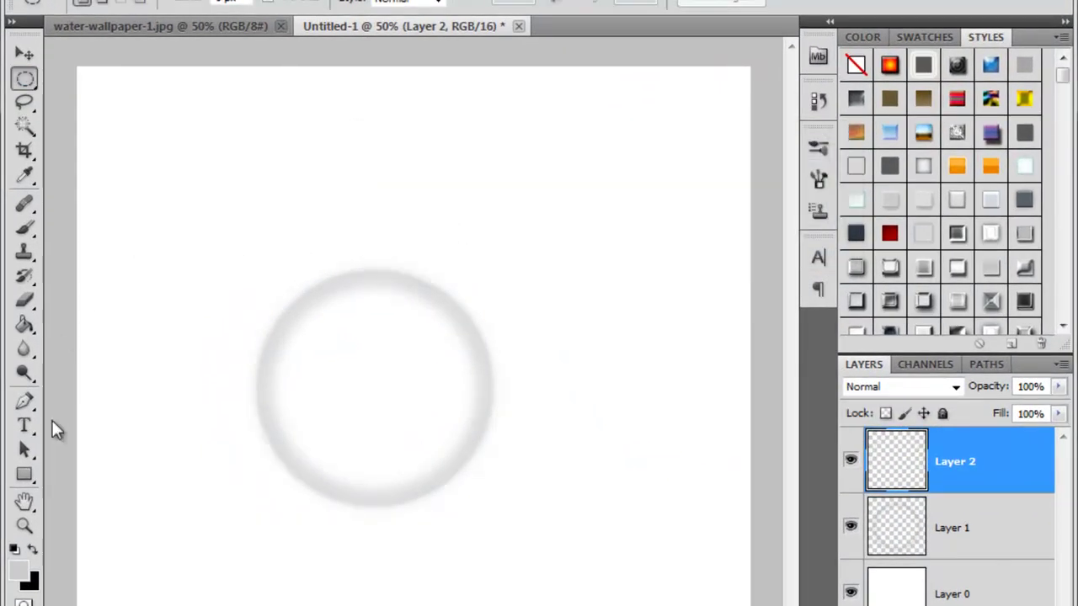
key("alt+comma")
- Fill Layer 0 with black and add a new Layer 3 above Layer 2
key("g")
key("x")
left_click(173, 379)
left_click(992, 444)
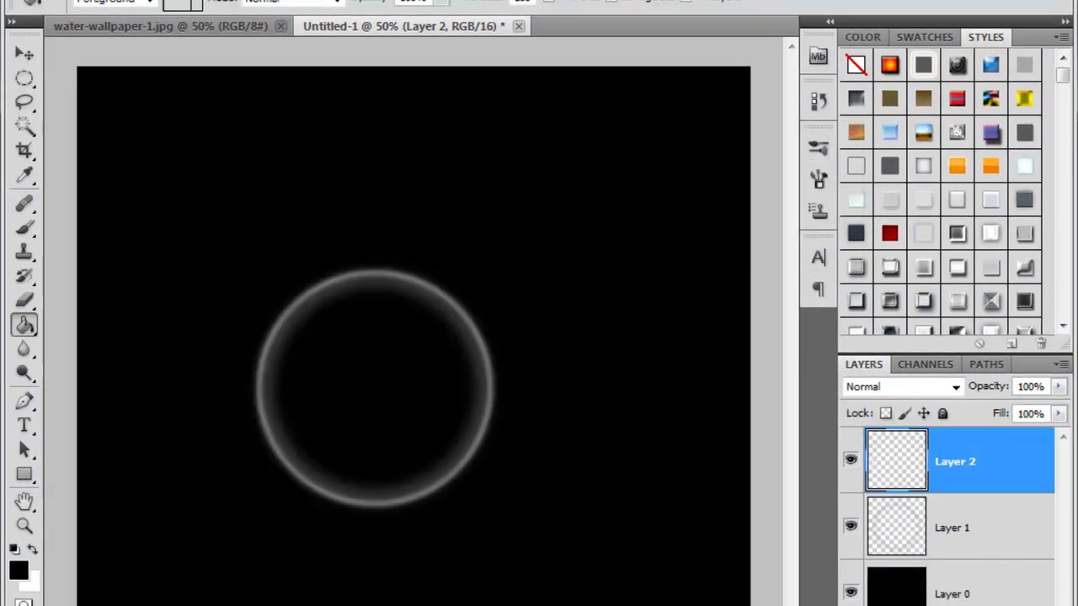
key("ctrl+shift+alt+n")
- Set up a 215 px soft white brush, testing and undoing dabs inside the ring
left_click(24, 227)
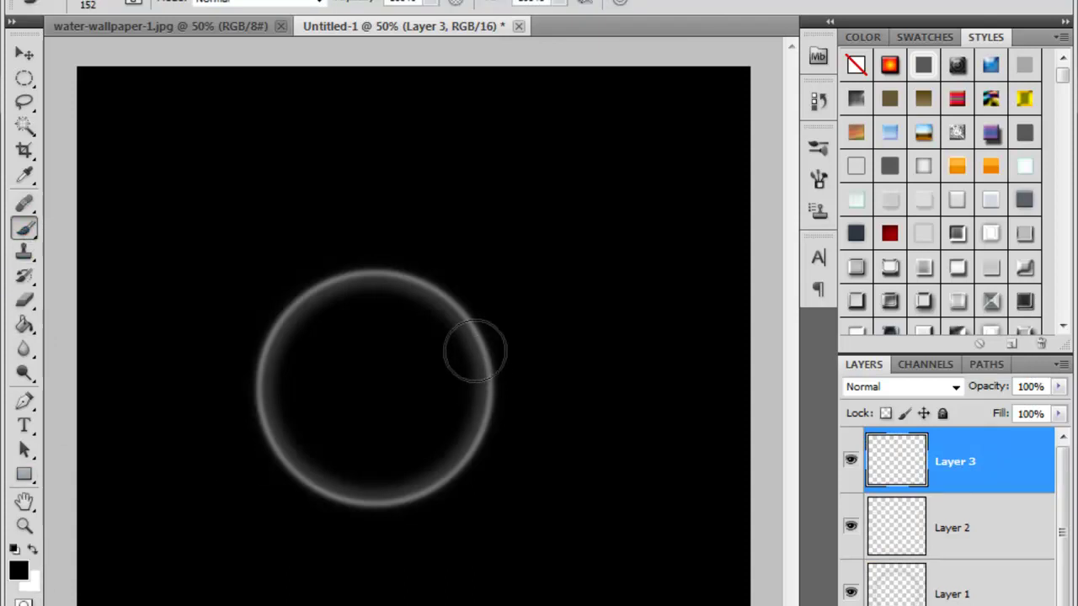
right_click(396, 350)
left_click(576, 272)
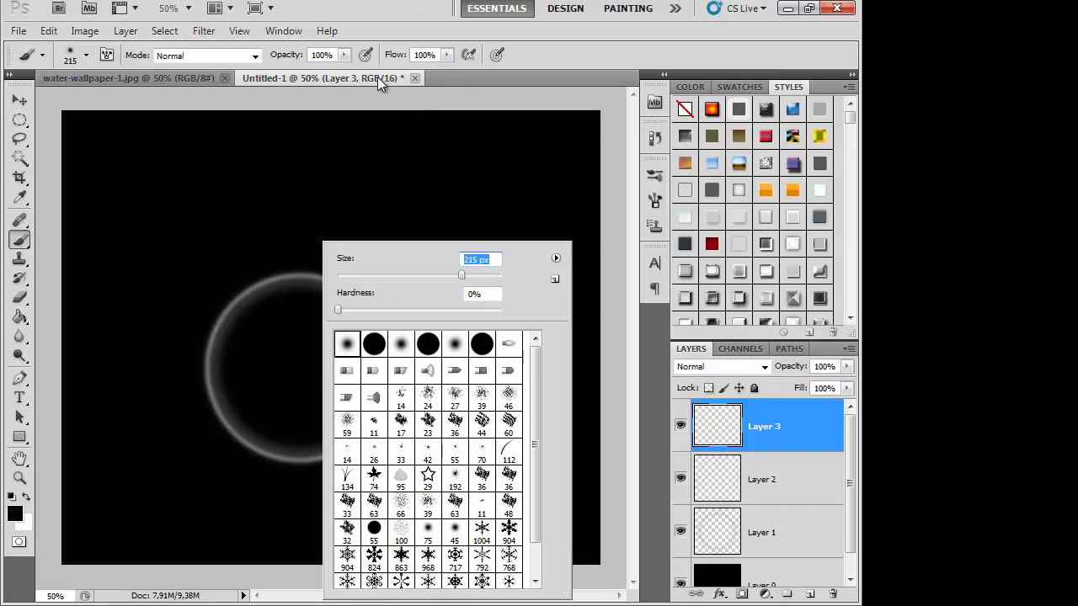
left_click(377, 74)
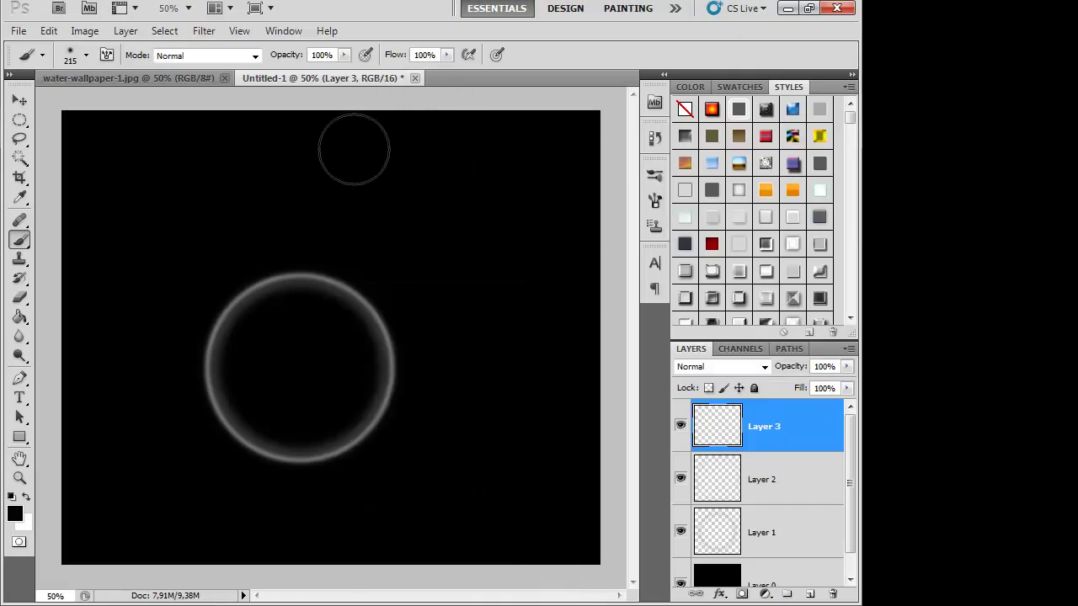
left_click(313, 336)
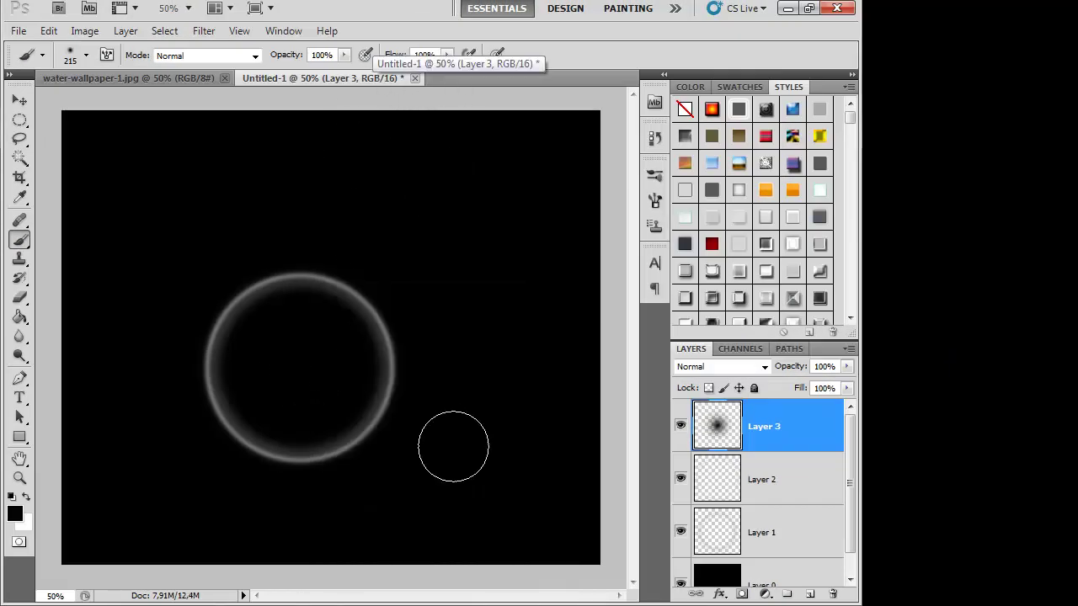
key("ctrl+z")
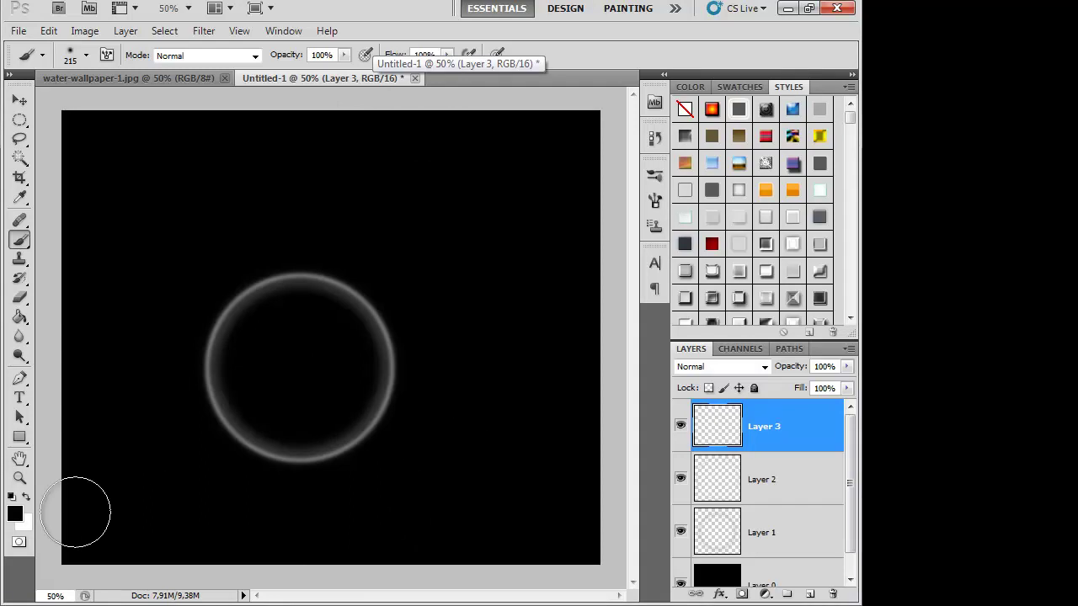
left_click(26, 497)
left_click(314, 333)
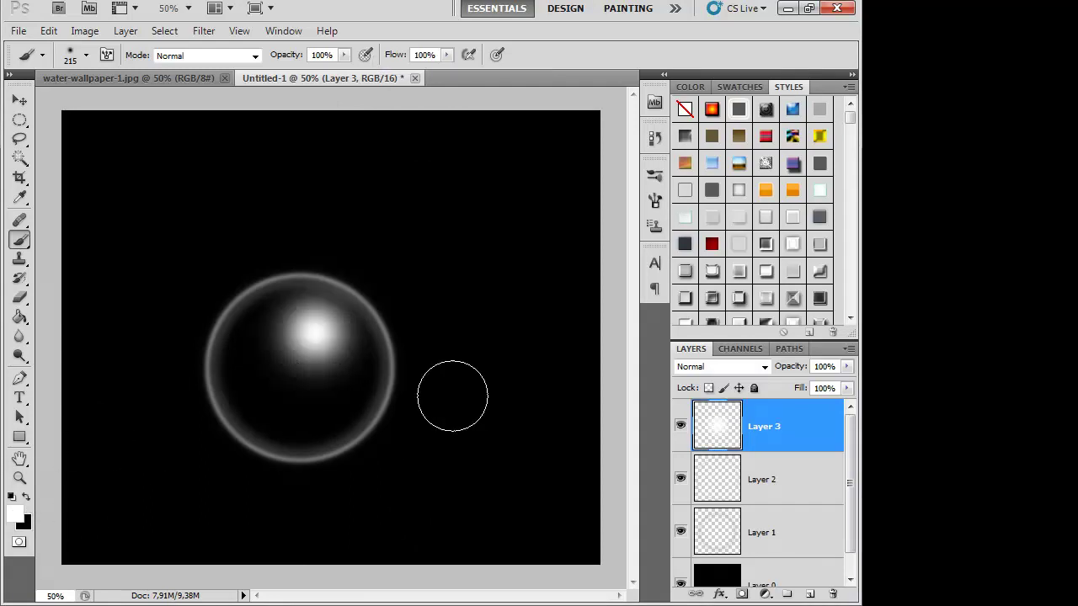
key("ctrl+z")
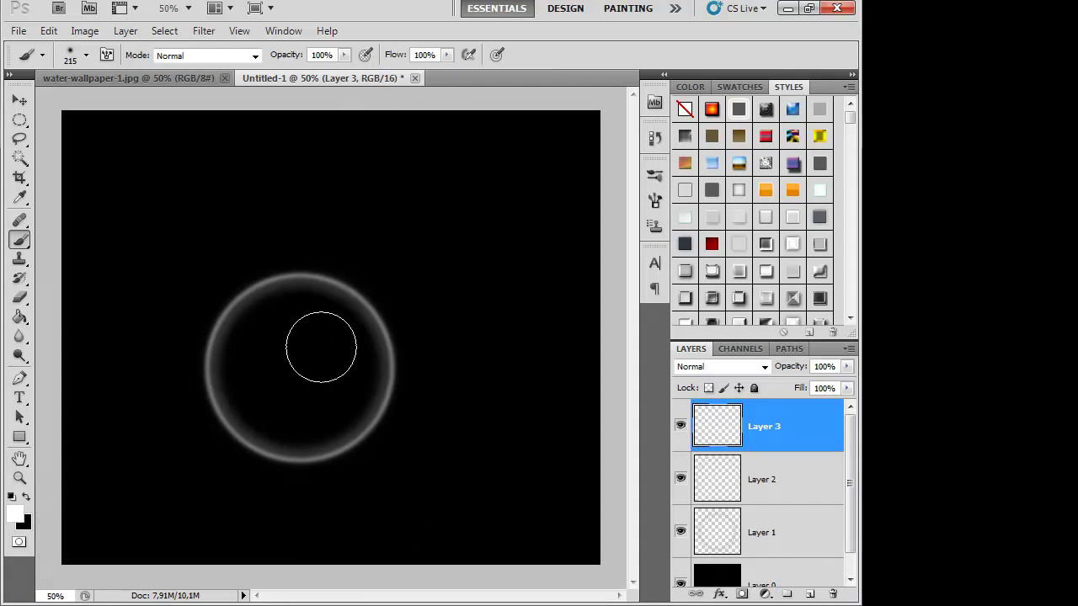
- Paint a white dab in the ring, blur it at 33.6 px, and add Layer 4
left_click(322, 341)
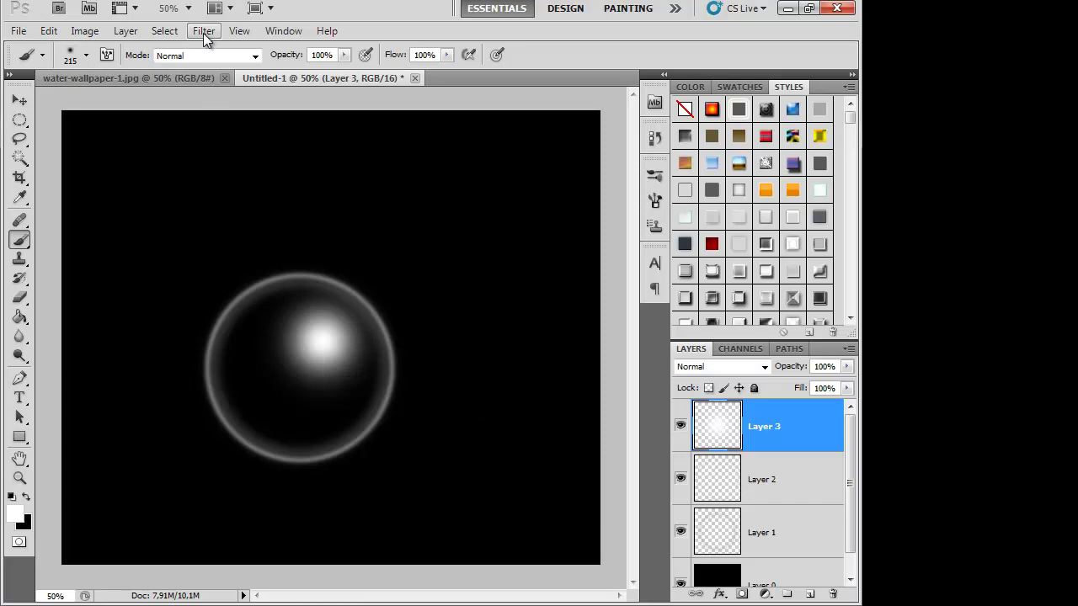
left_click(204, 30)
mouse_move(213, 184)
left_click(421, 248)
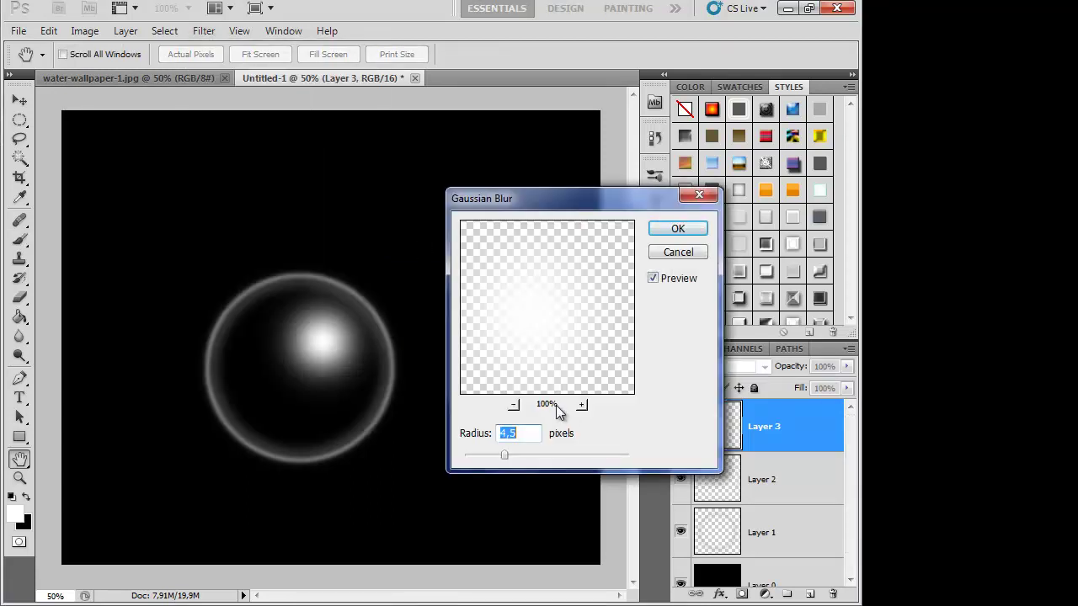
mouse_move(527, 456)
left_mouse_down()
mouse_move(586, 456)
mouse_move(553, 456)
left_mouse_up()
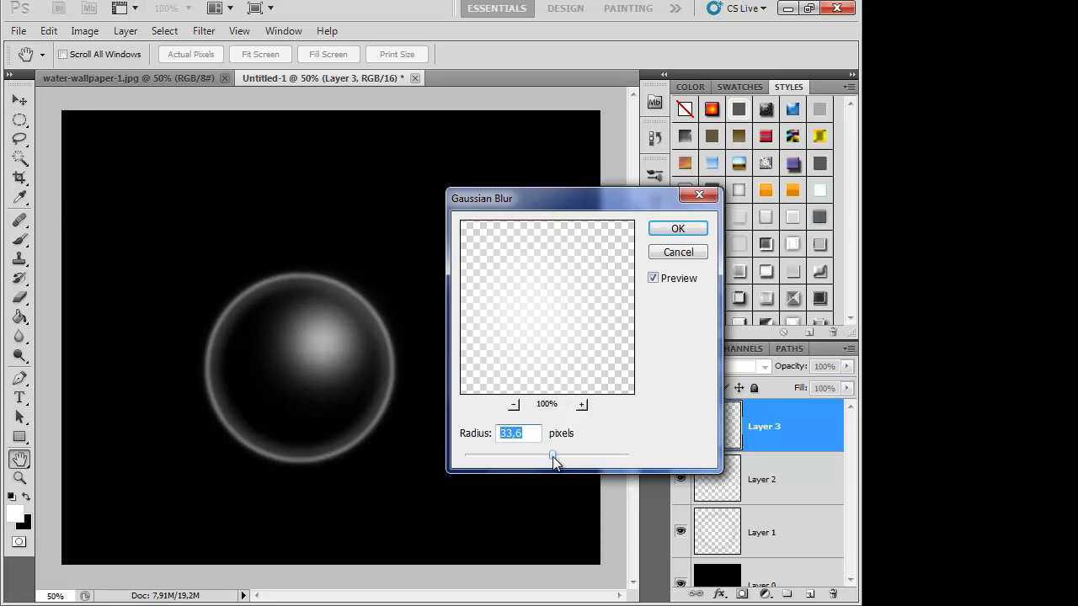
left_click(665, 231)
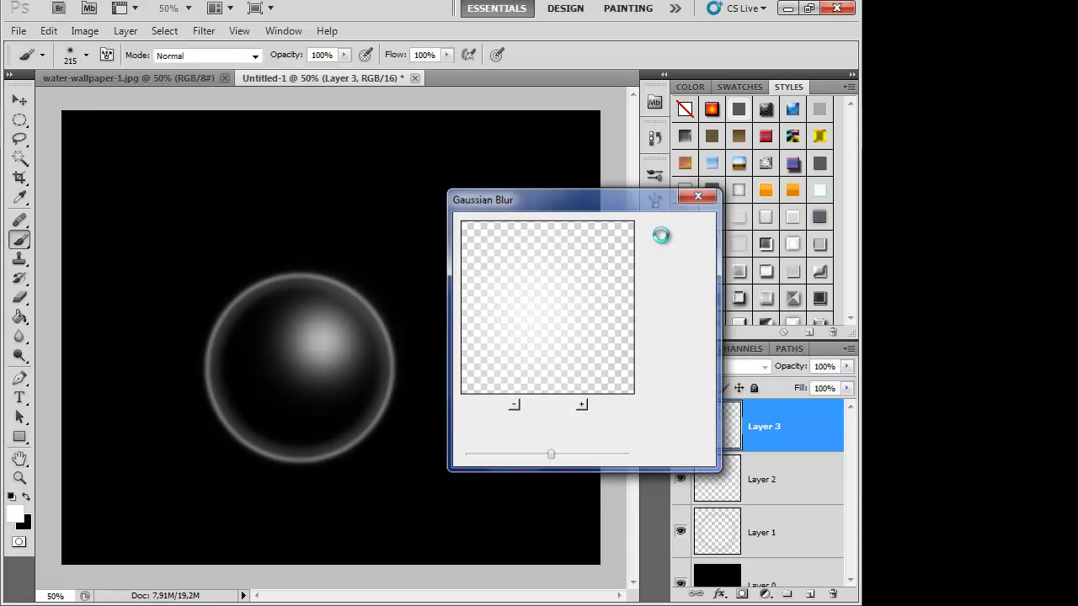
left_click(806, 595)
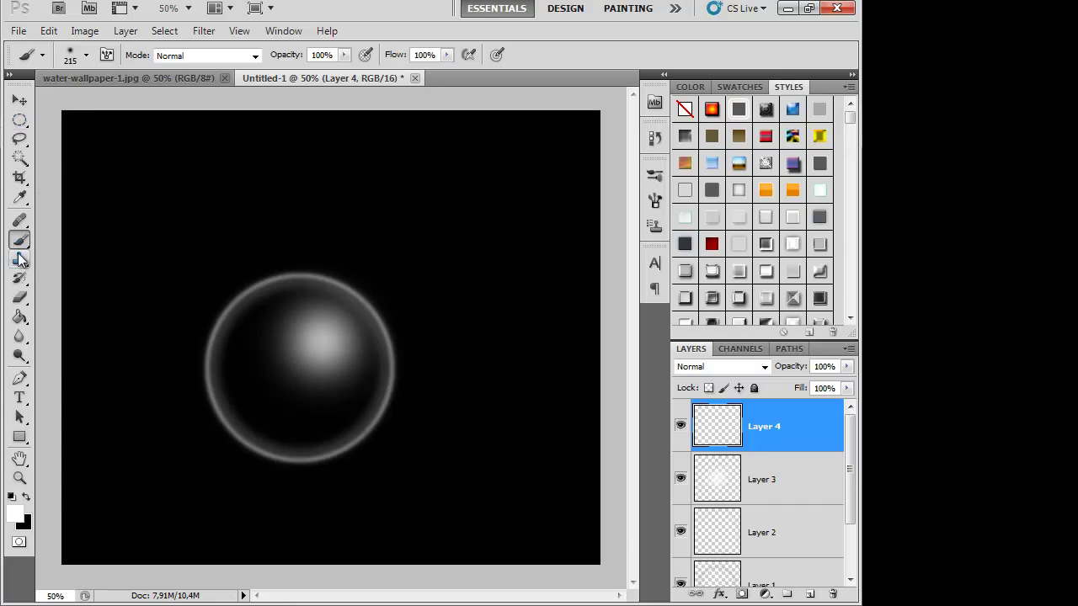
- Paint a small white highlight streak in the ring with a 22 px hard round brush
right_click(404, 378)
left_click_drag(453, 278, 438, 277)
left_click(457, 344)
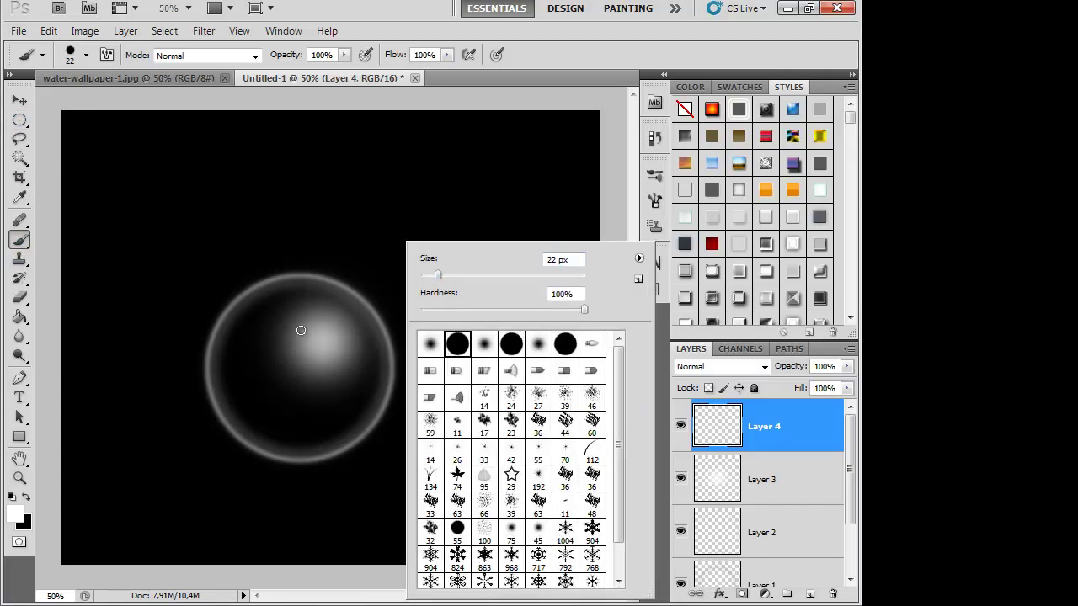
left_click_drag(322, 325, 331, 338)
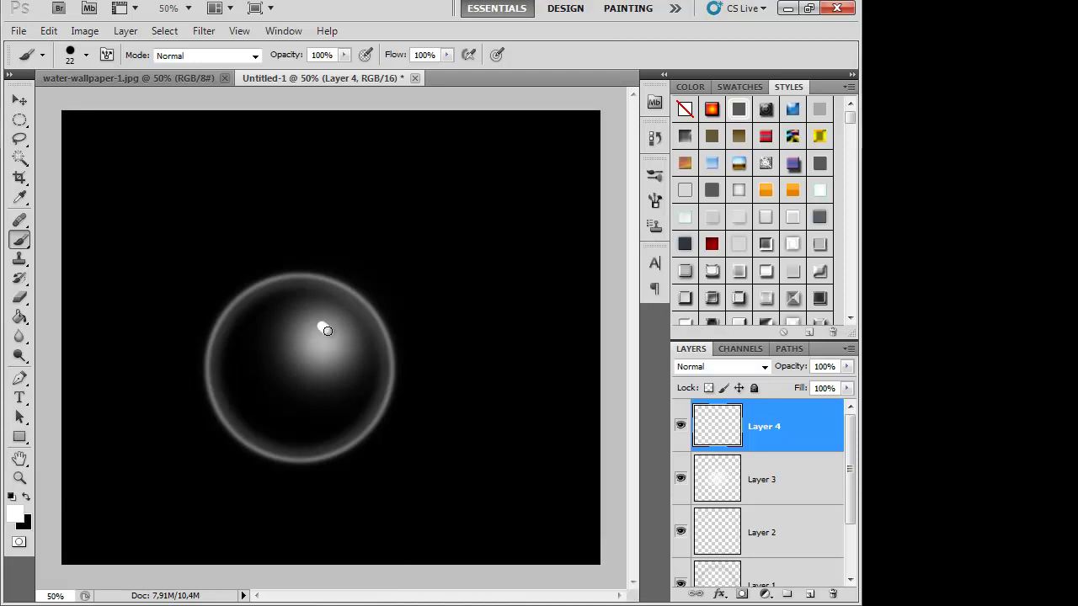
- Soften the highlight with a Gaussian Blur of about 3 pixels
left_click(211, 34)
mouse_move(252, 184)
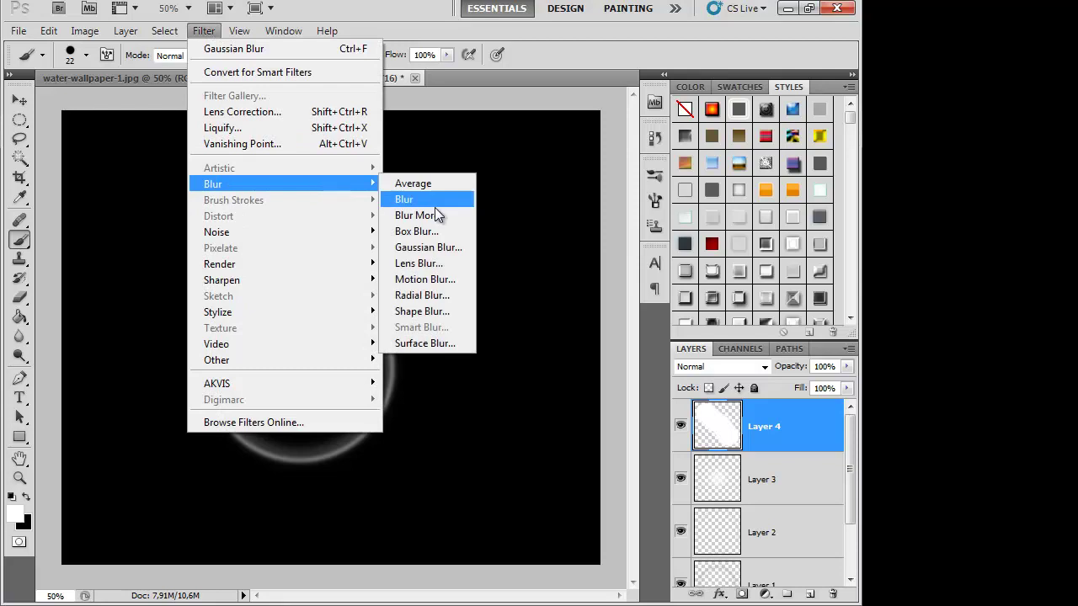
left_click(428, 247)
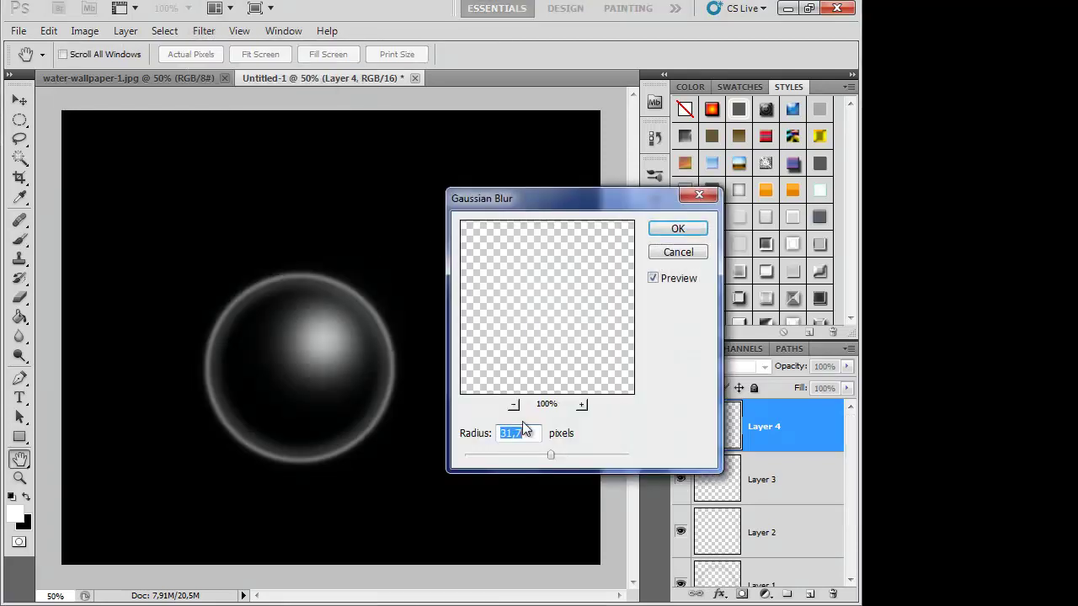
left_click(498, 455)
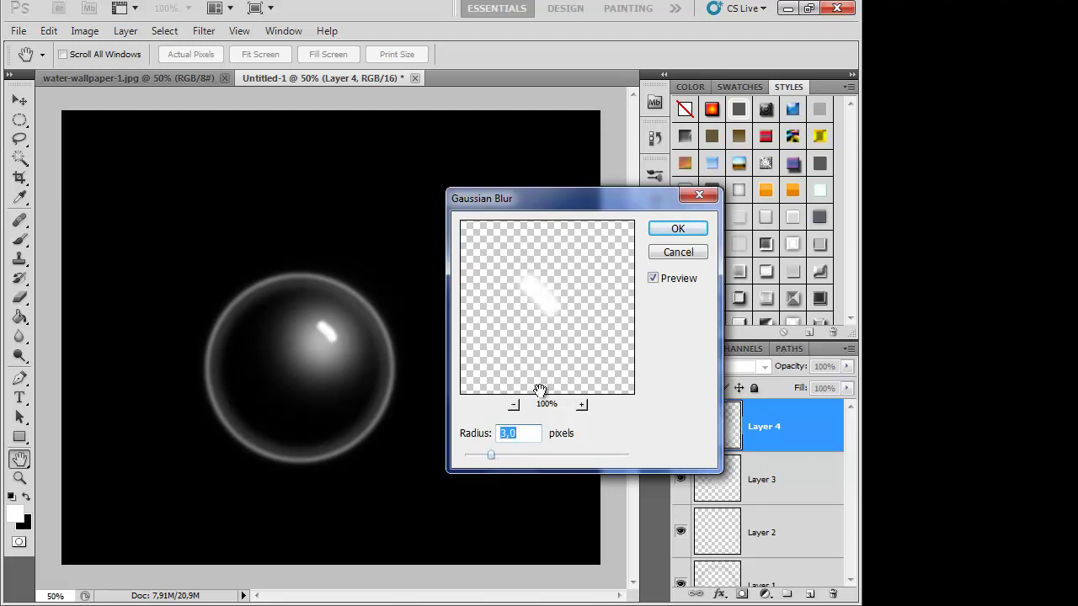
left_click(666, 231)
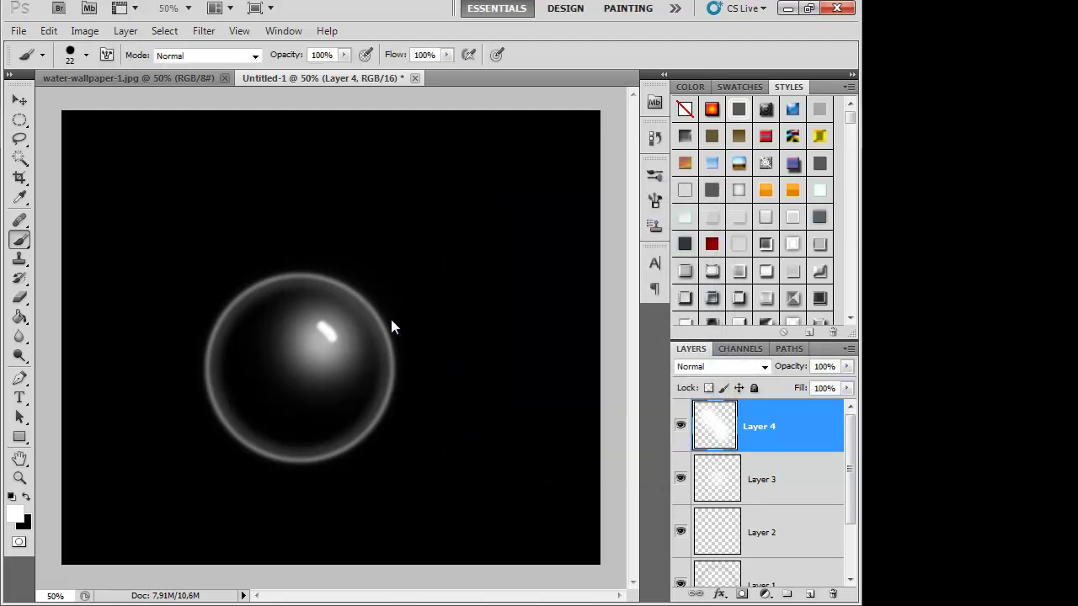
scroll(848, 496, "down", 3)
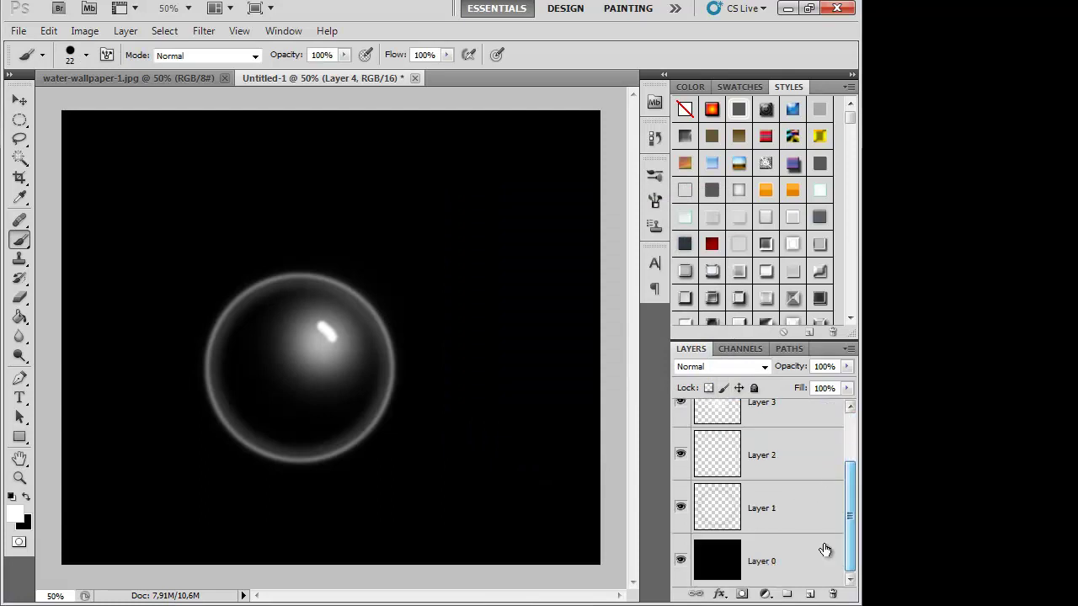
- Select Layer 0 and close its Layer Style dialog without changes
left_click(818, 553)
key("h")
double_click(809, 563)
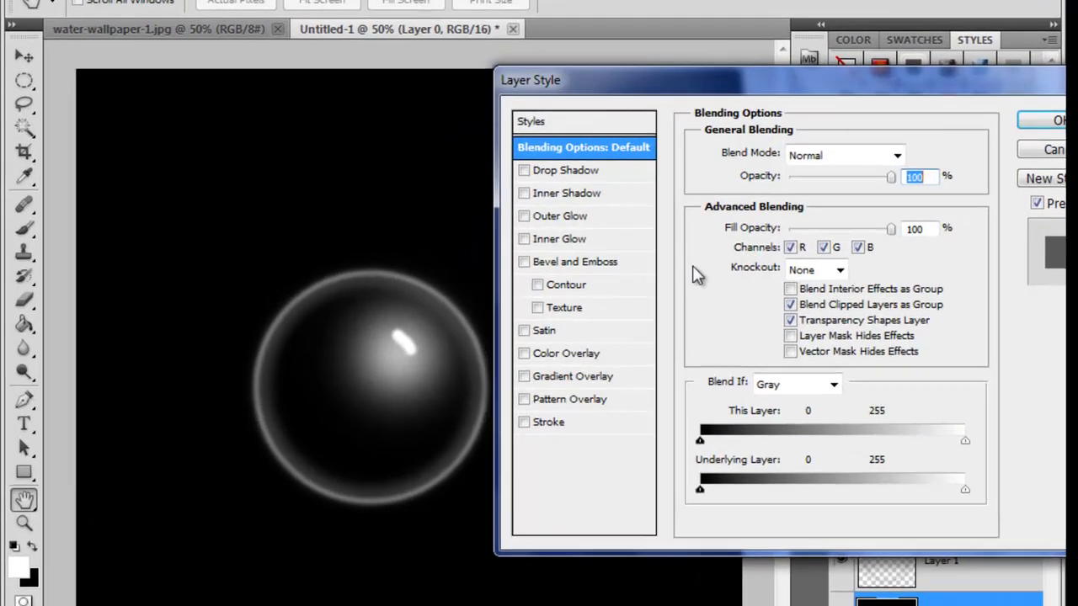
left_click(1044, 146)
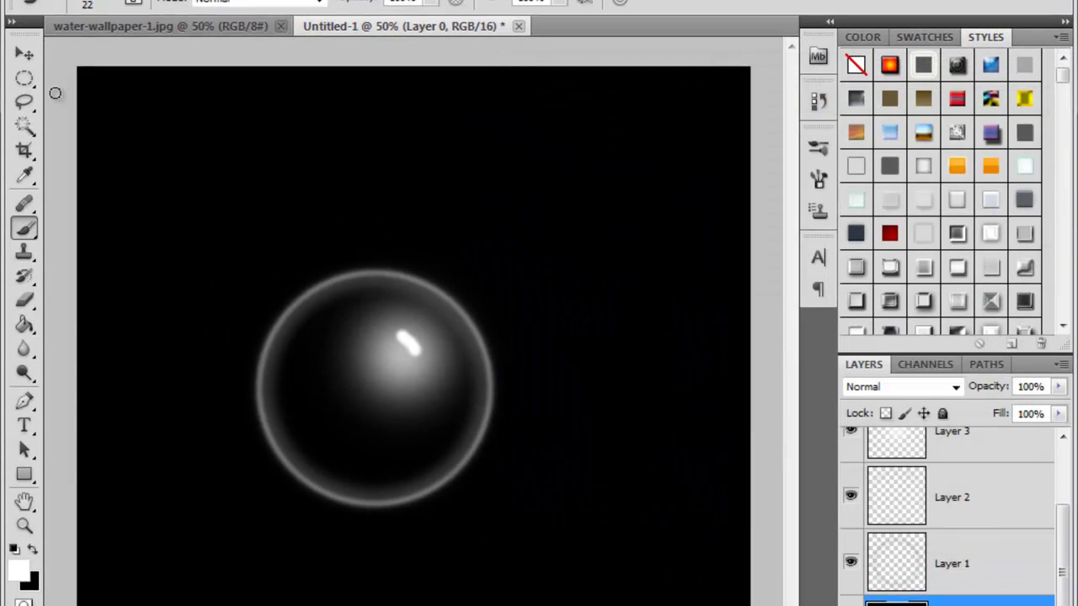
left_click(20, 205)
- Trim the canvas around the bubble based on the top-left pixel colour
left_click(101, 0)
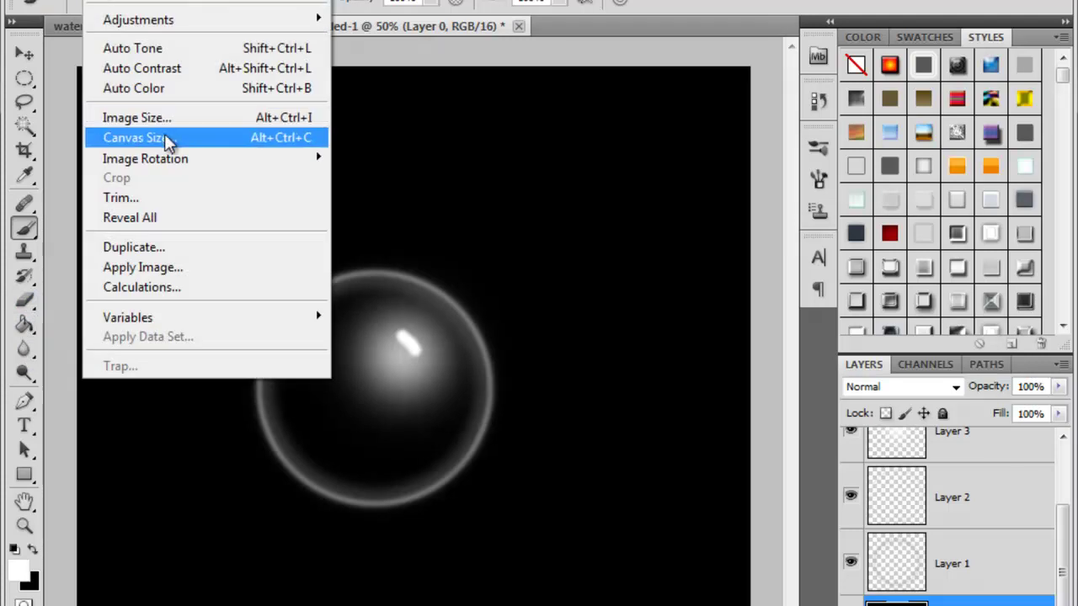
left_click(162, 198)
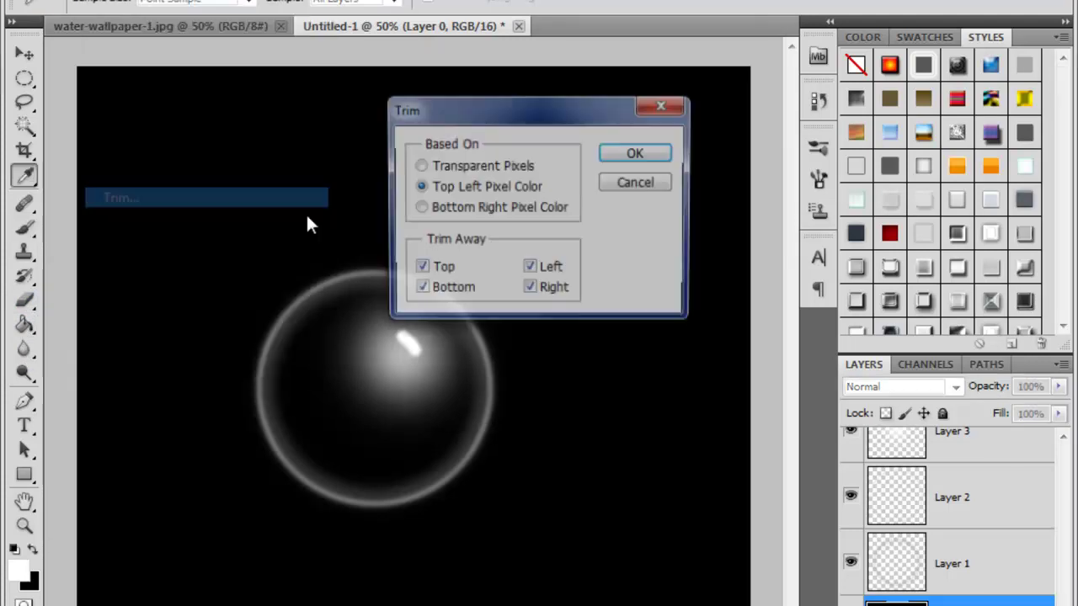
left_click(633, 150)
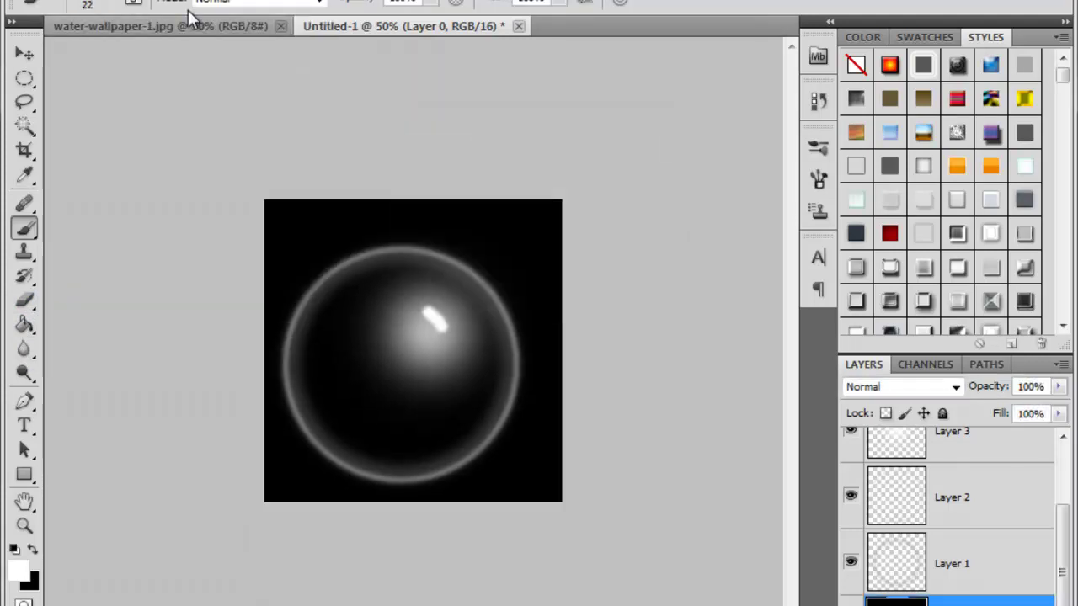
- Try rectangular selections across the canvas, then select Layer 3
left_click_drag(24, 78, 67, 85)
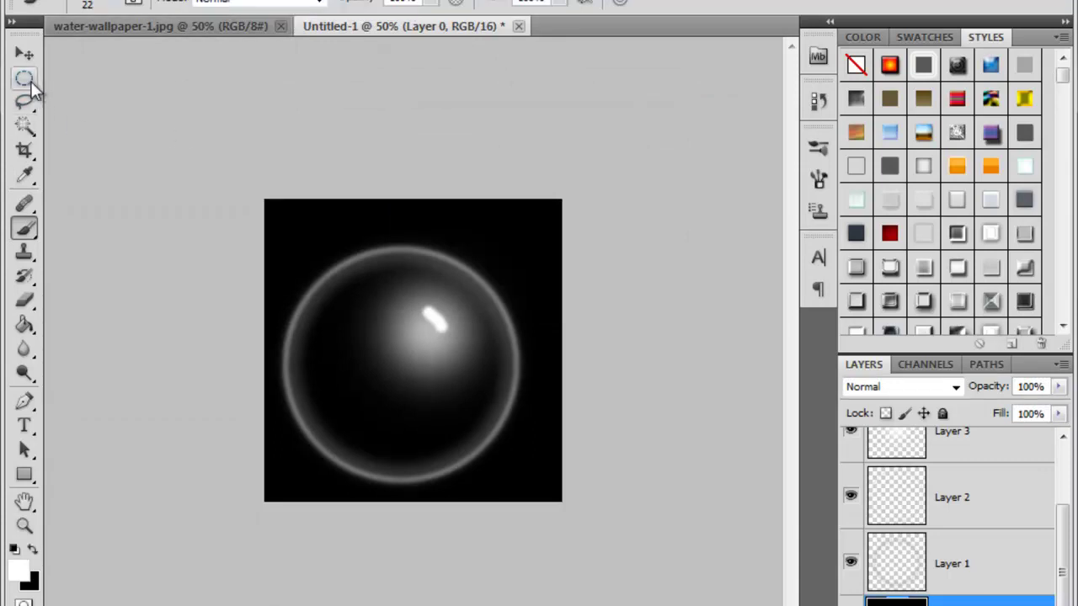
left_click(66, 79)
left_click_drag(268, 196, 534, 506)
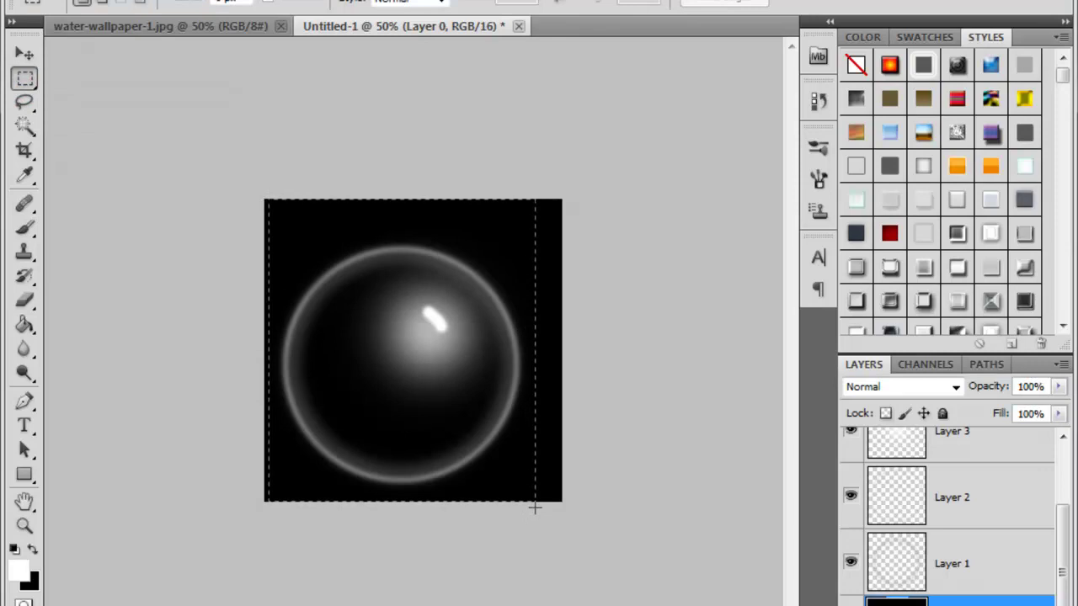
left_click_drag(535, 506, 541, 507)
key("ctrl+d")
left_click_drag(365, 484, 530, 519)
key("ctrl+shift+i")
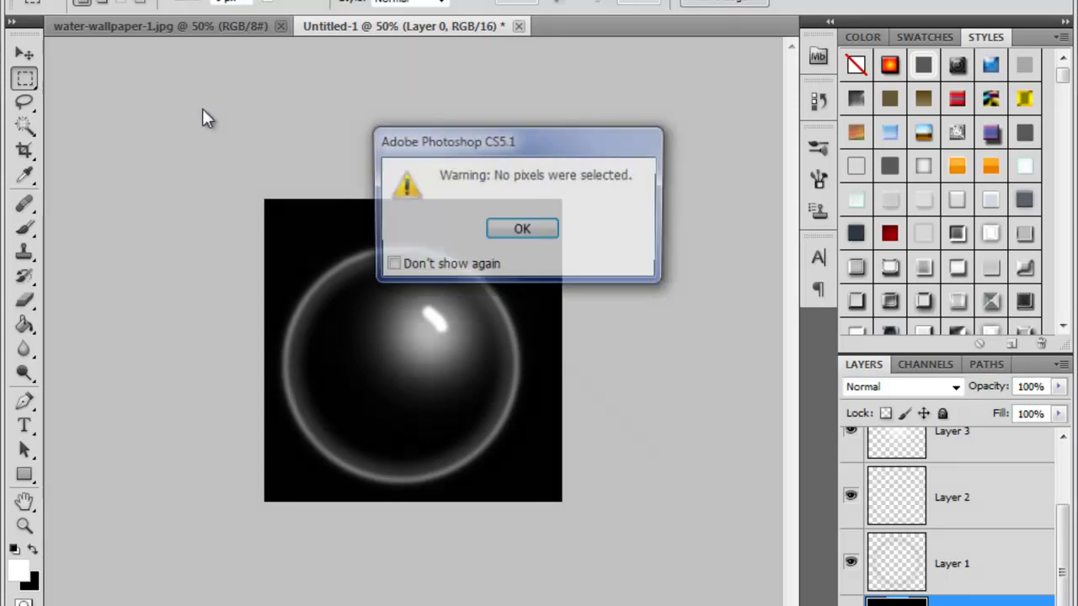
left_click(990, 458)
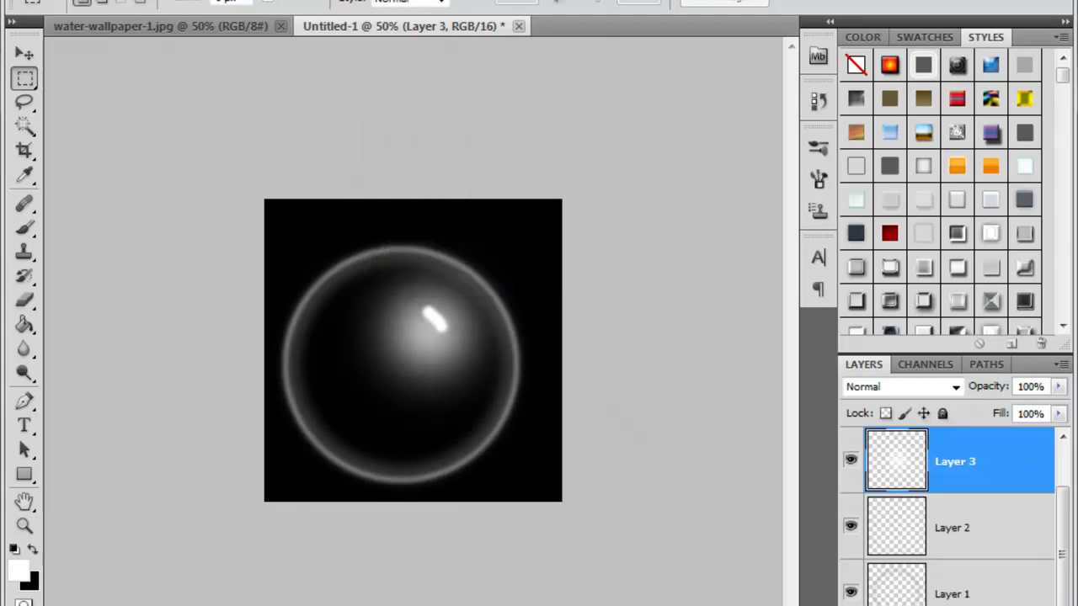
- Select all, Copy Merged the bubble image, and create a new blank document
left_click(94, 2)
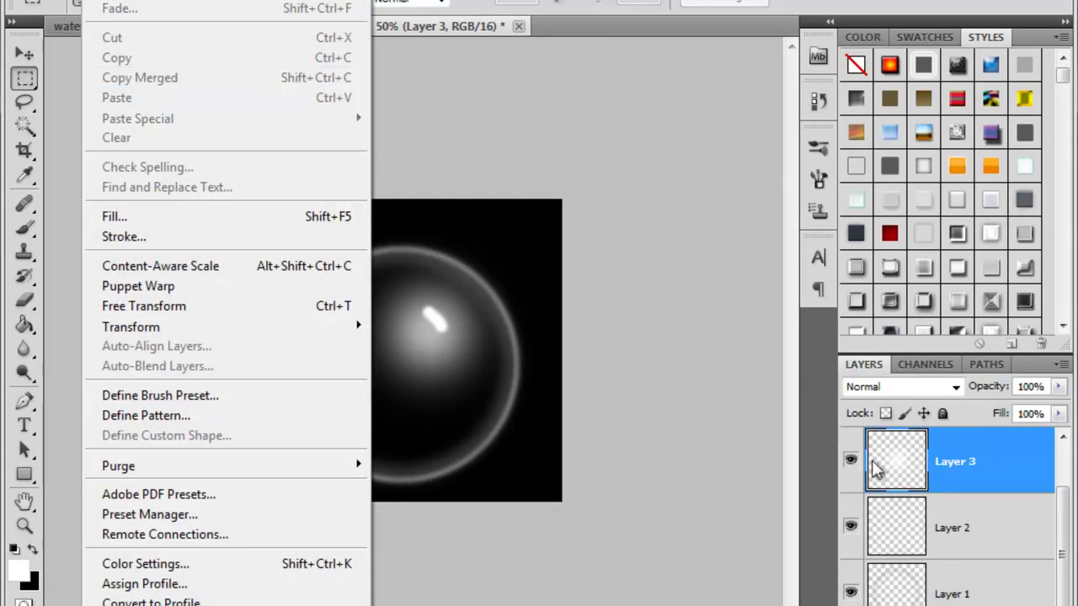
left_click(883, 467)
left_click(84, 5)
left_click(516, 400)
key("ctrl+a")
left_click(84, 4)
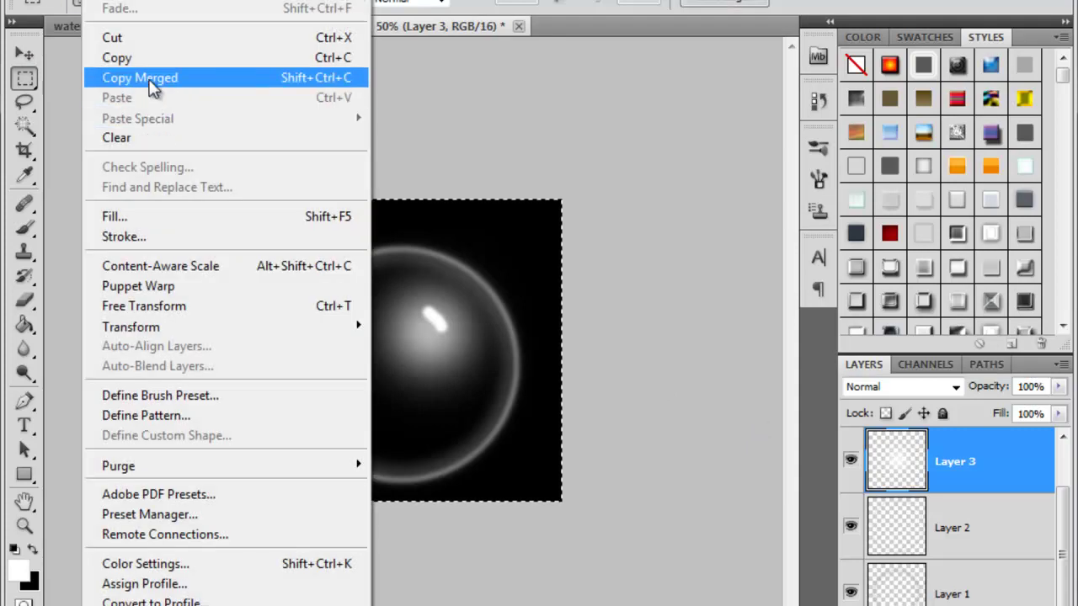
left_click(149, 82)
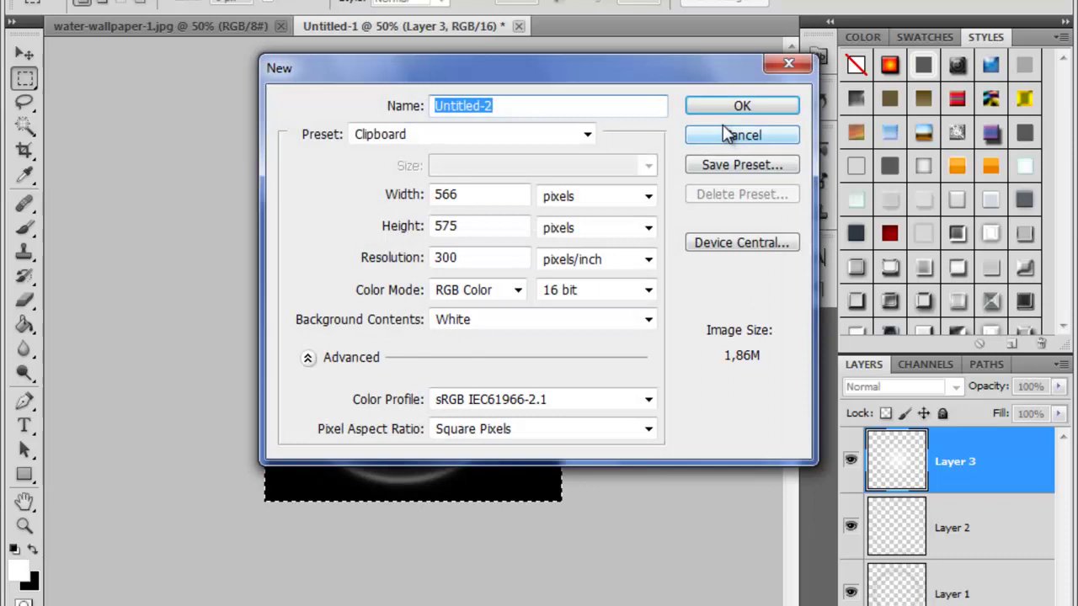
left_click(724, 111)
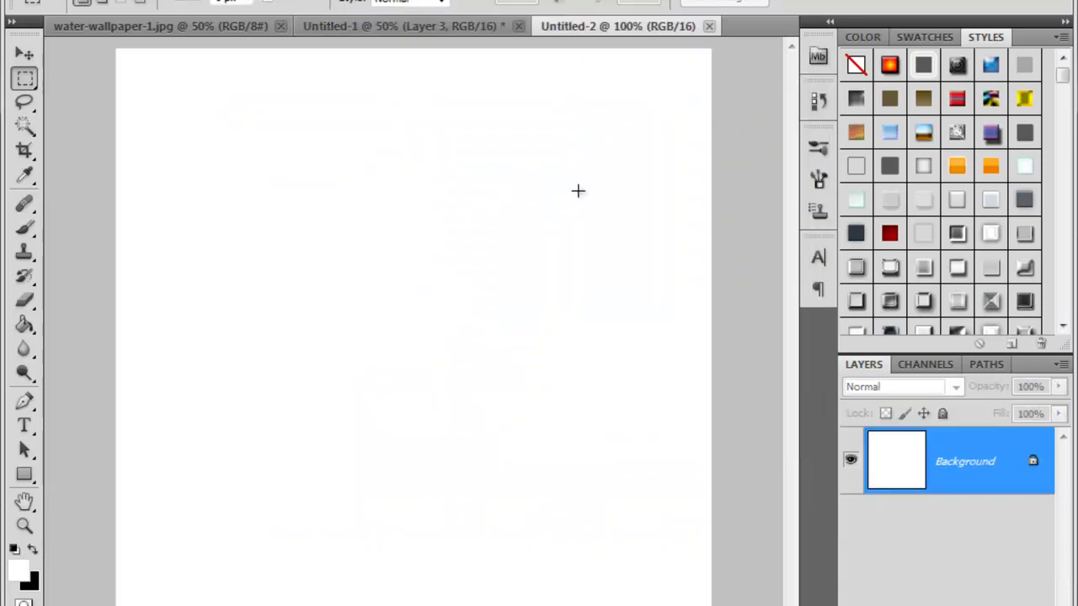
- Paste the bubble into Untitled-2 and invert it to grey on white
key("ctrl+v")
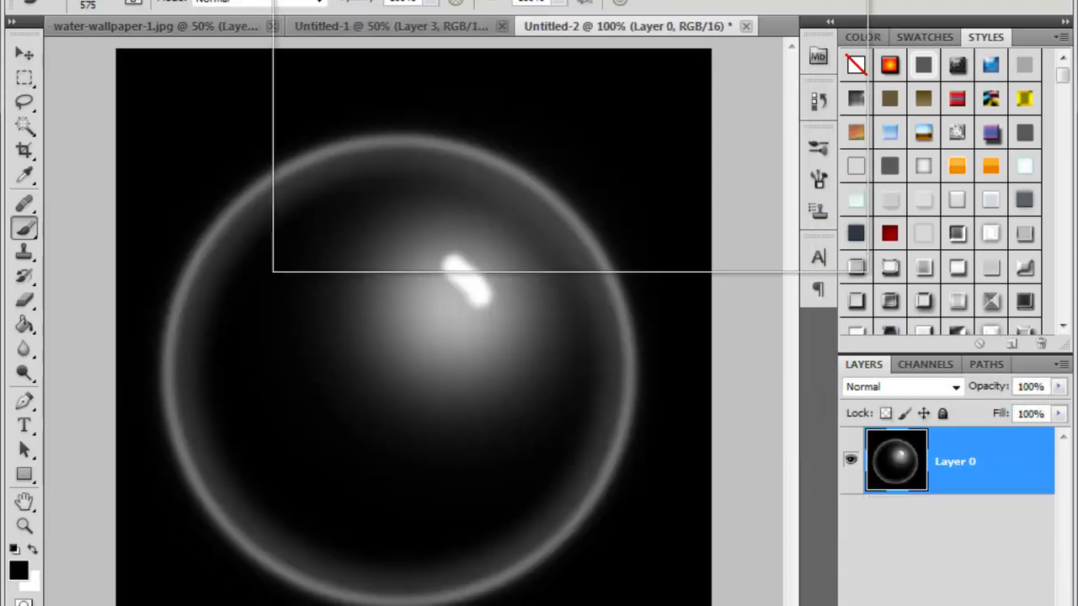
key("alt+s")
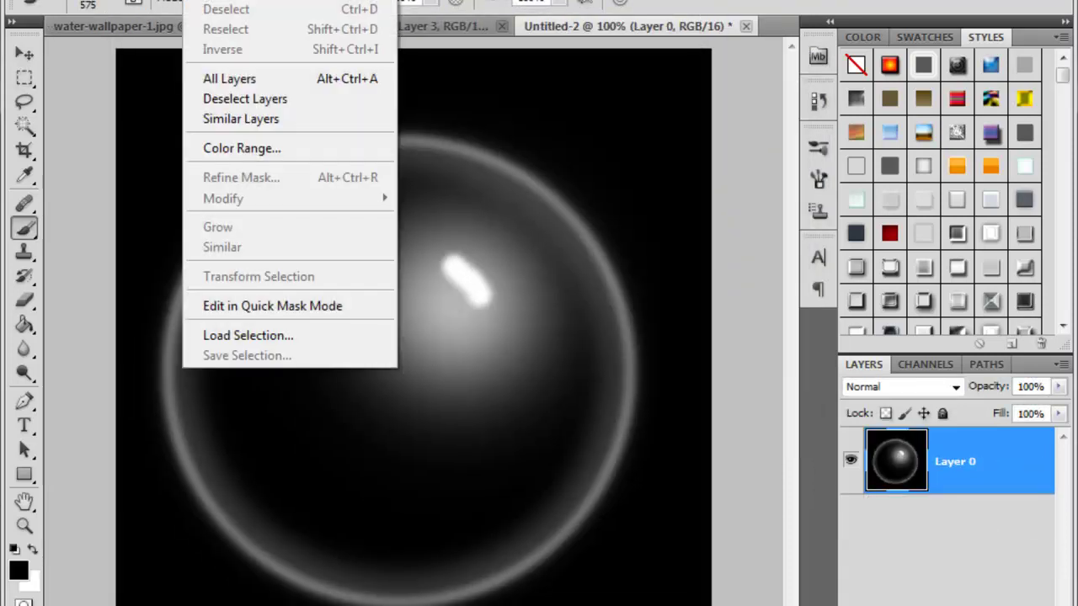
mouse_move(168, 20)
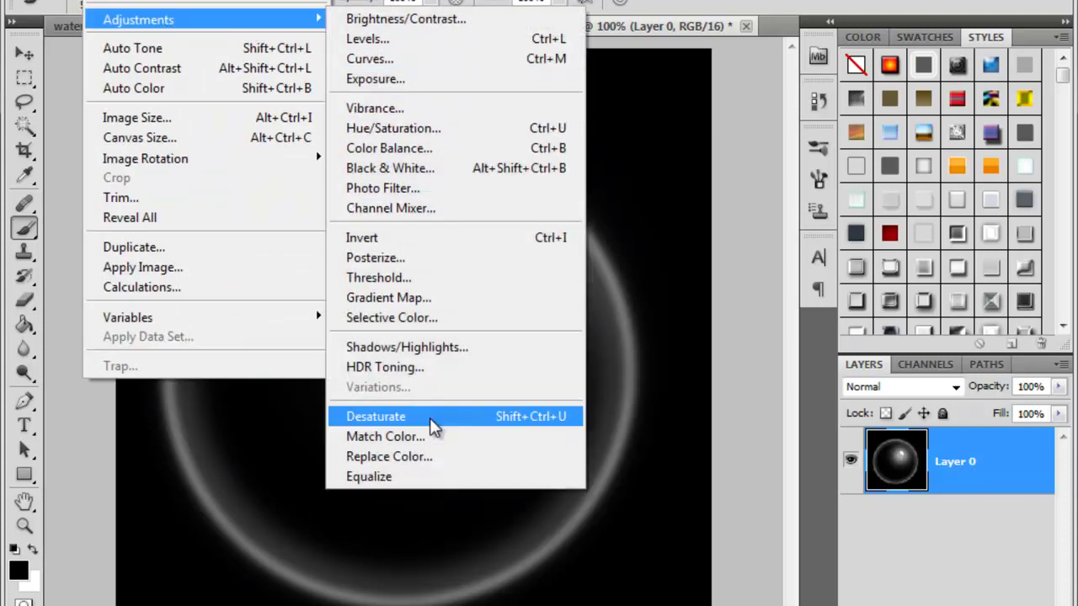
left_click(409, 241)
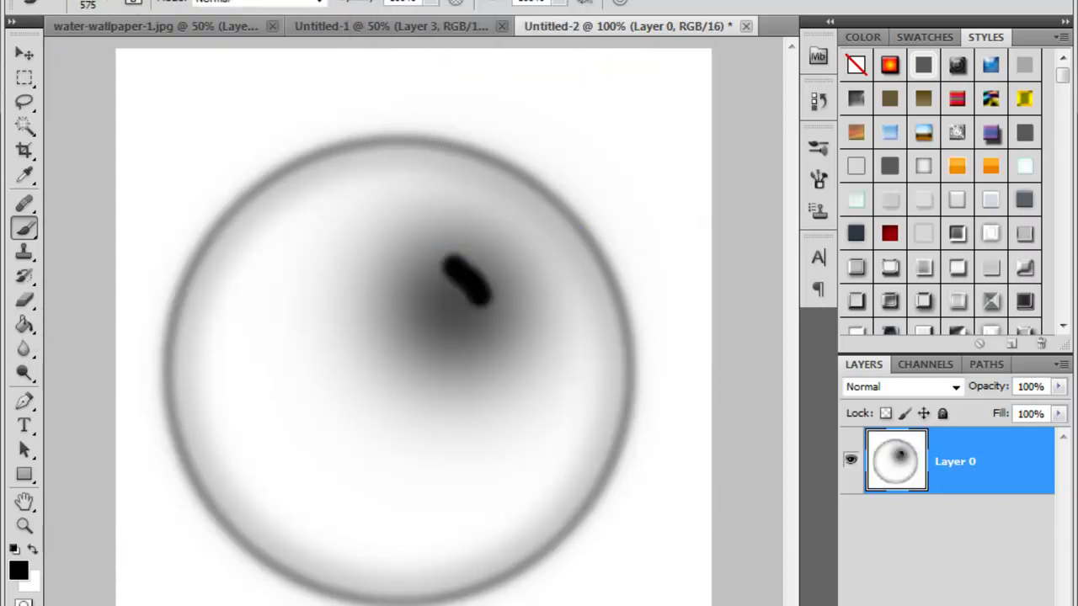
- Define the inverted bubble as a new brush preset named 'water 2'
left_click(109, 2)
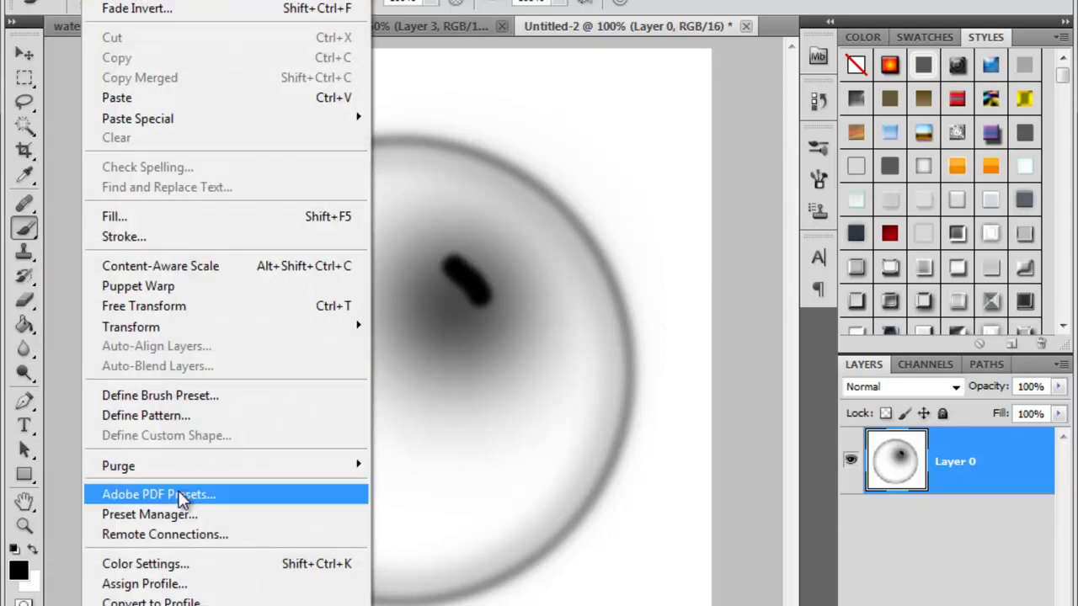
left_click(202, 399)
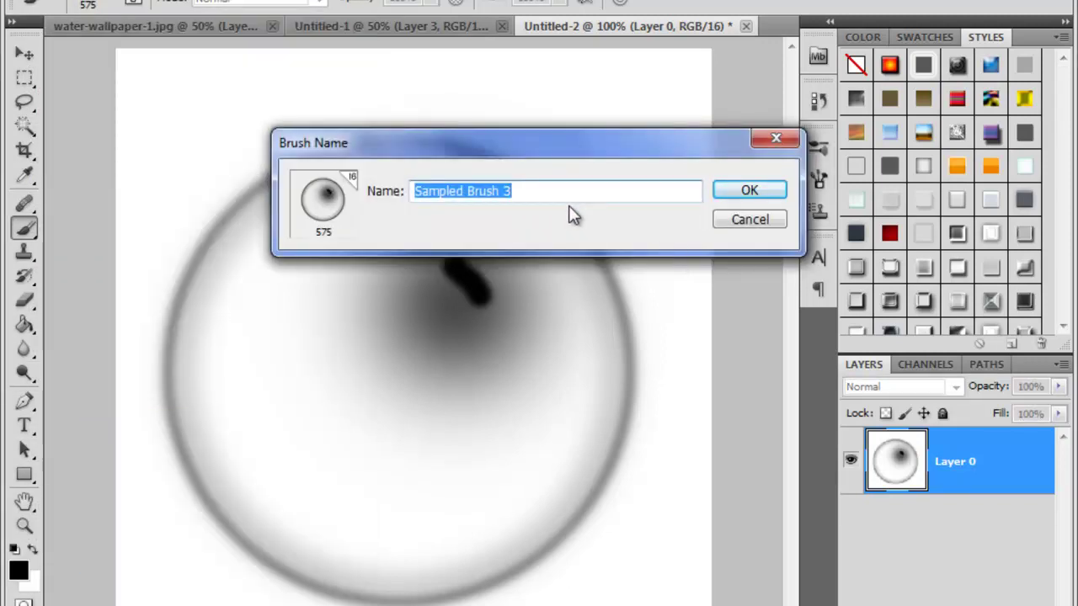
type("w")
type("2")
left_click(754, 190)
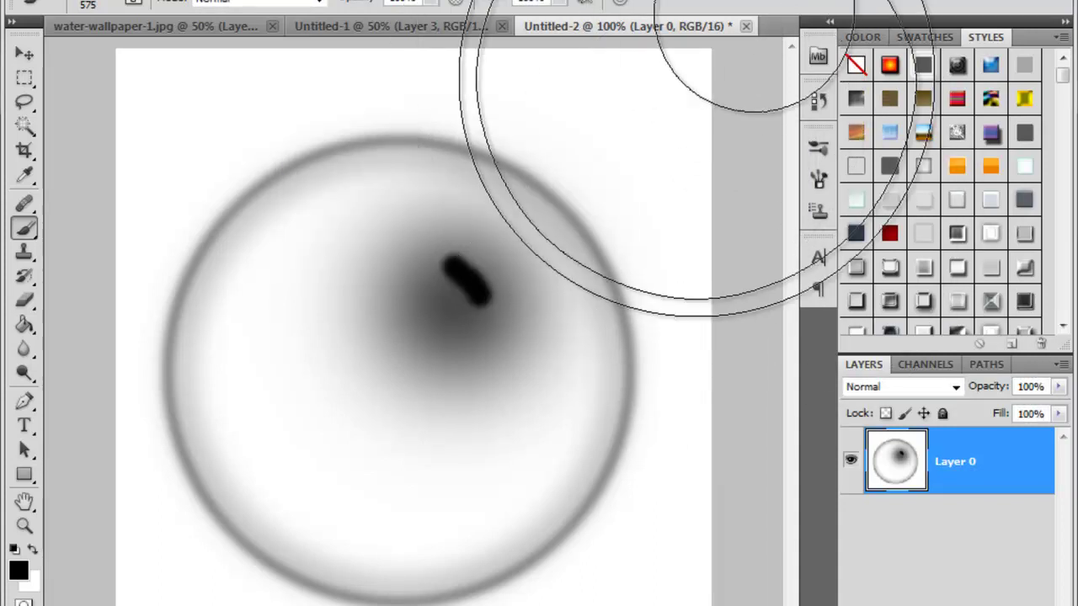
- Return to the underwater photo and undo a test bubble stamp on Layer 1
left_click(78, 26)
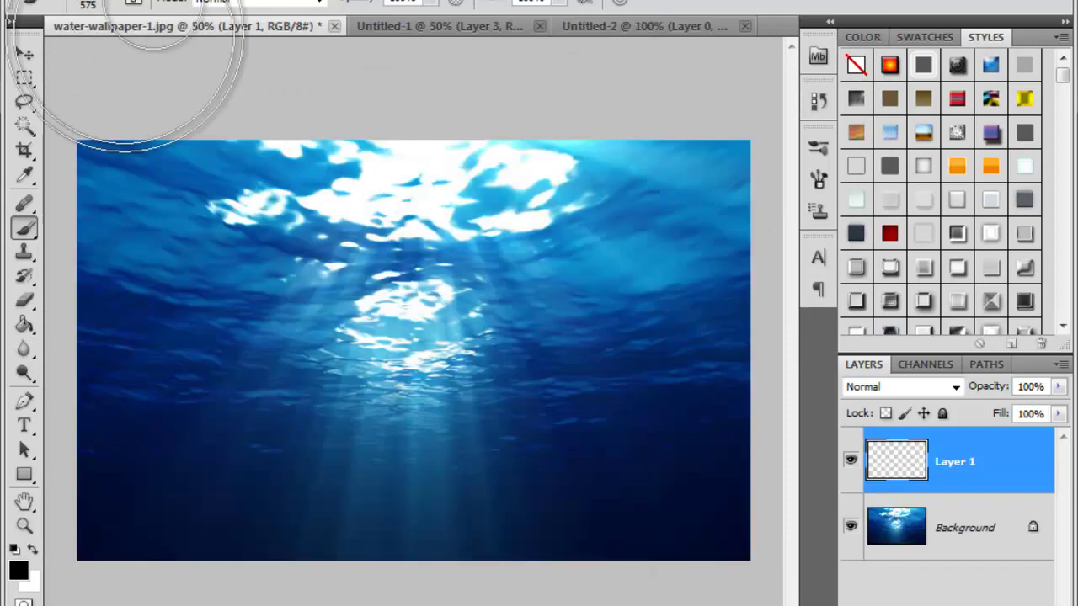
left_click(375, 339)
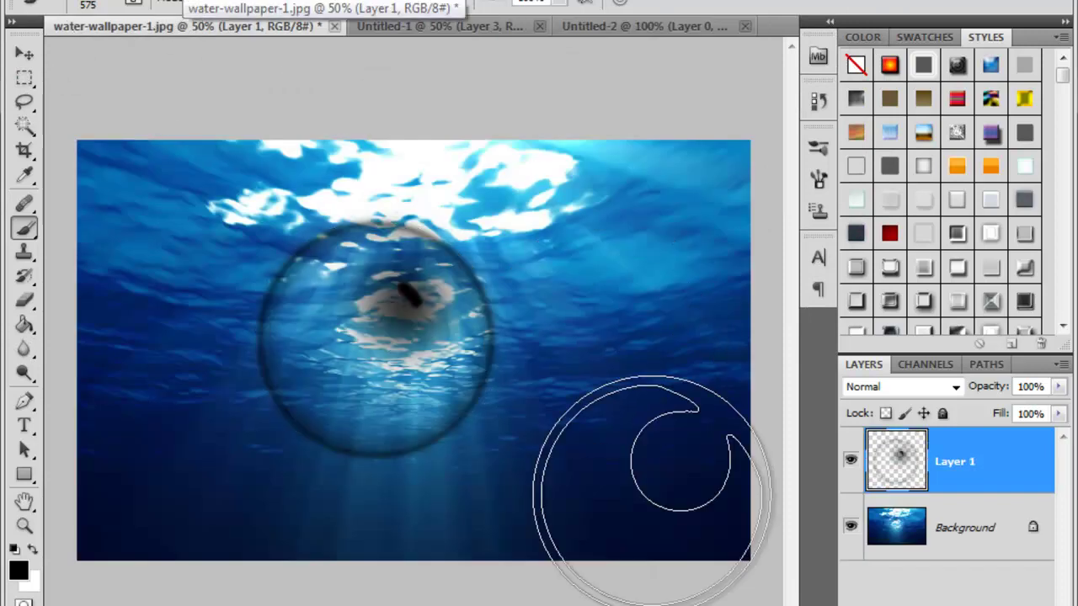
key("ctrl+z")
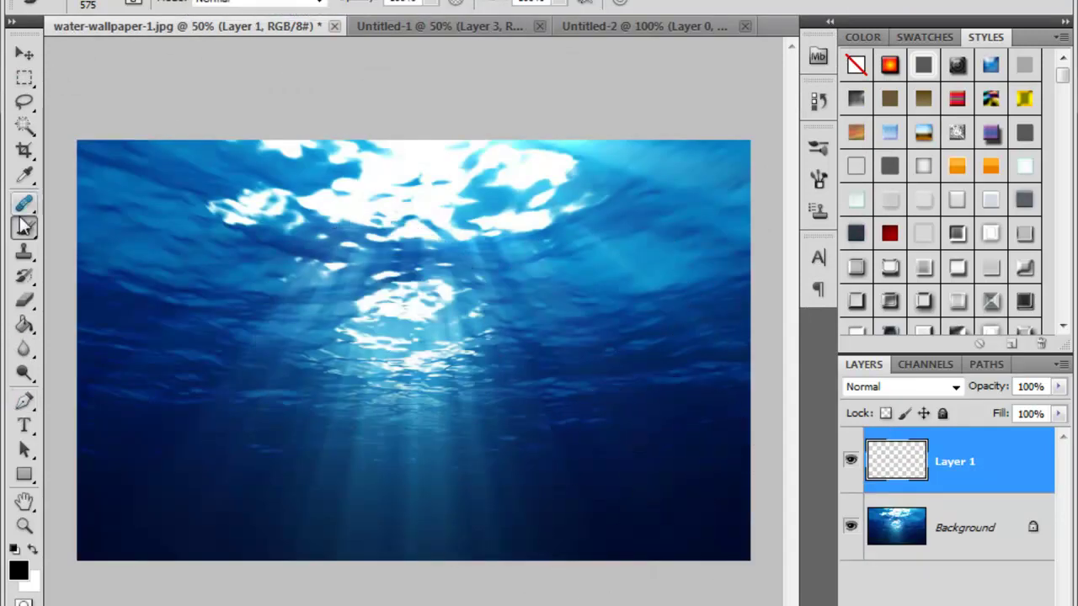
- Enable Shape Dynamics for the bubble brush and set size jitter to 46%
right_click(274, 350)
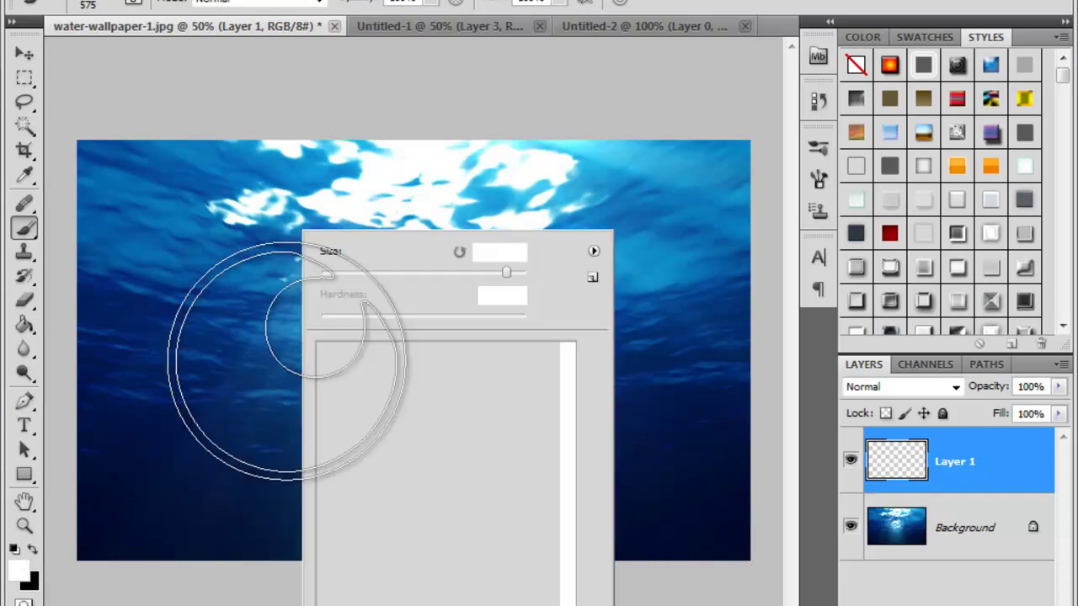
left_click(135, 3)
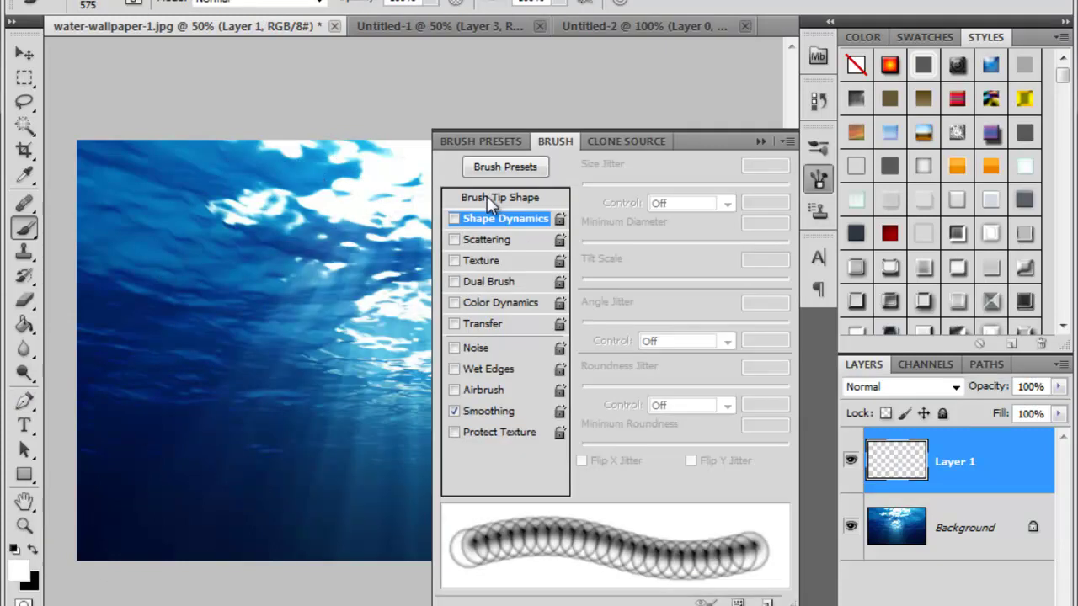
left_click(453, 219)
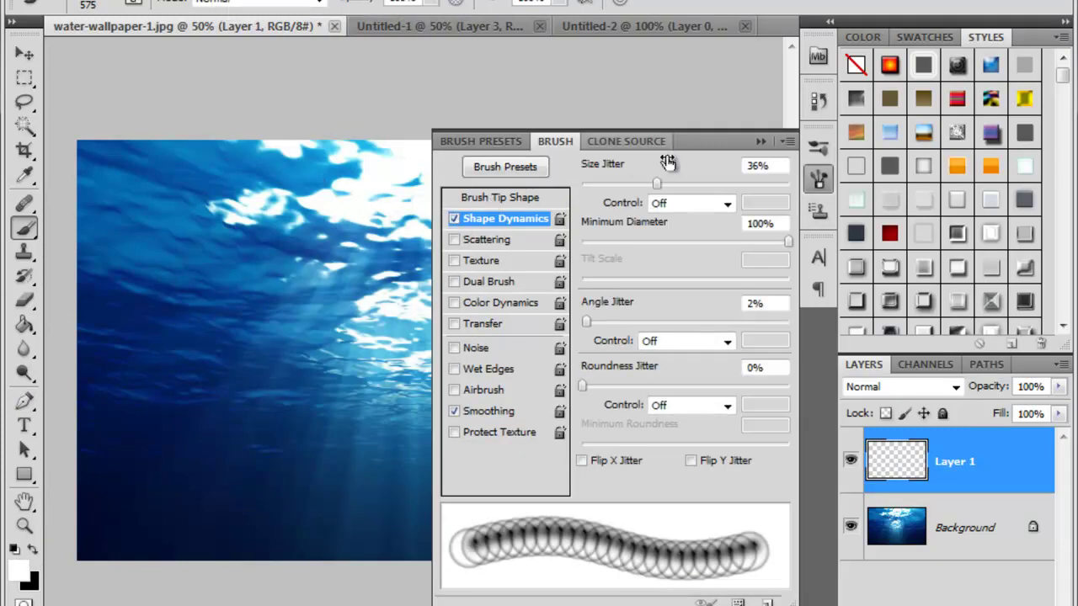
left_click_drag(657, 185, 735, 184)
mouse_move(488, 250)
left_mouse_down()
mouse_move(555, 251)
mouse_move(448, 268)
left_mouse_up()
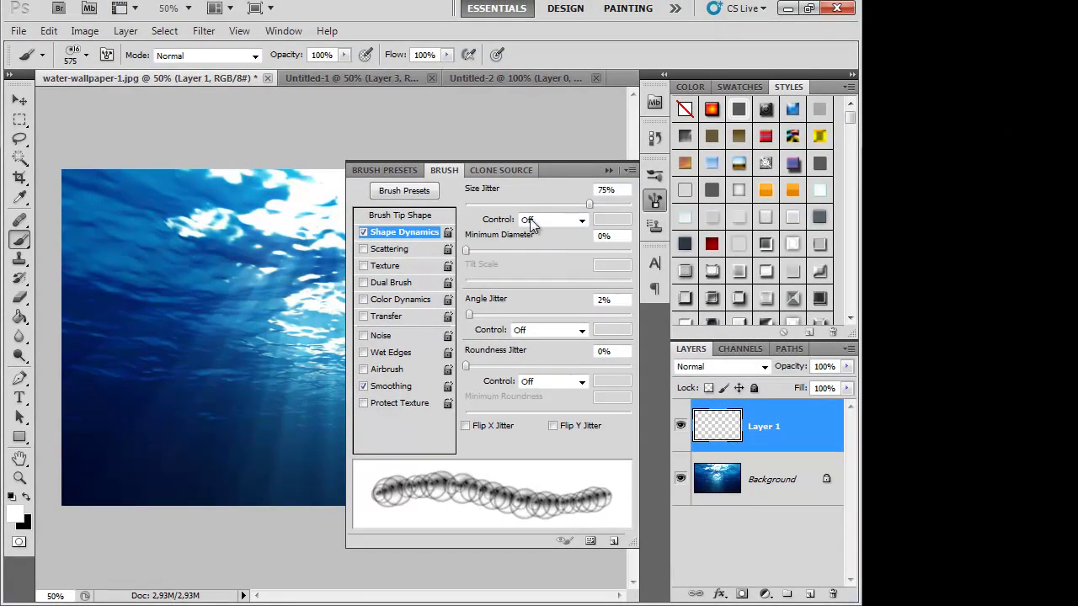
left_click_drag(589, 204, 647, 202)
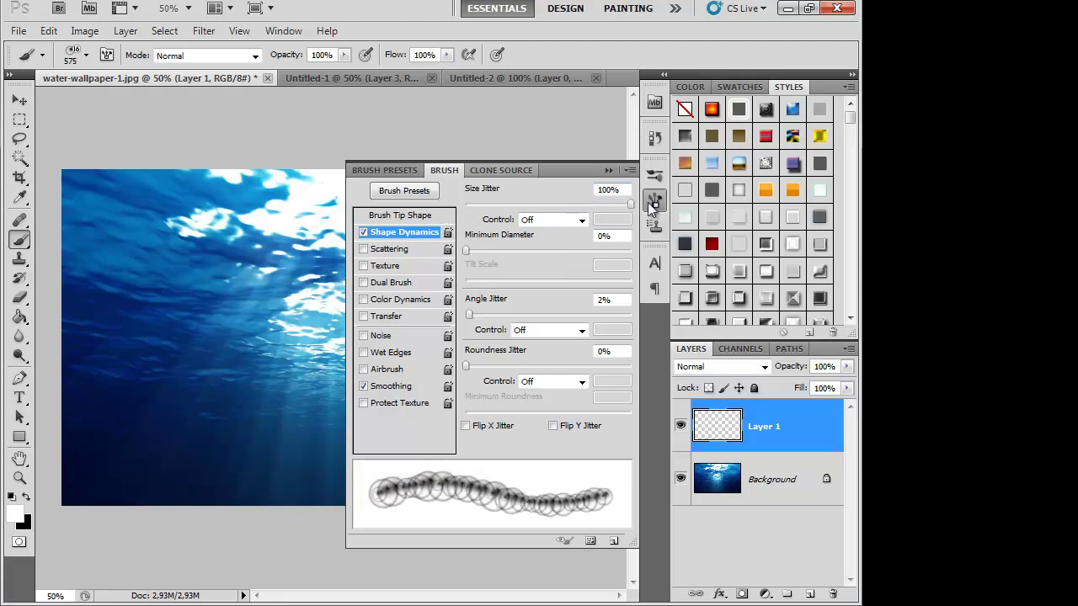
mouse_move(493, 313)
left_mouse_down()
mouse_move(543, 330)
mouse_move(474, 335)
mouse_move(496, 371)
left_mouse_up()
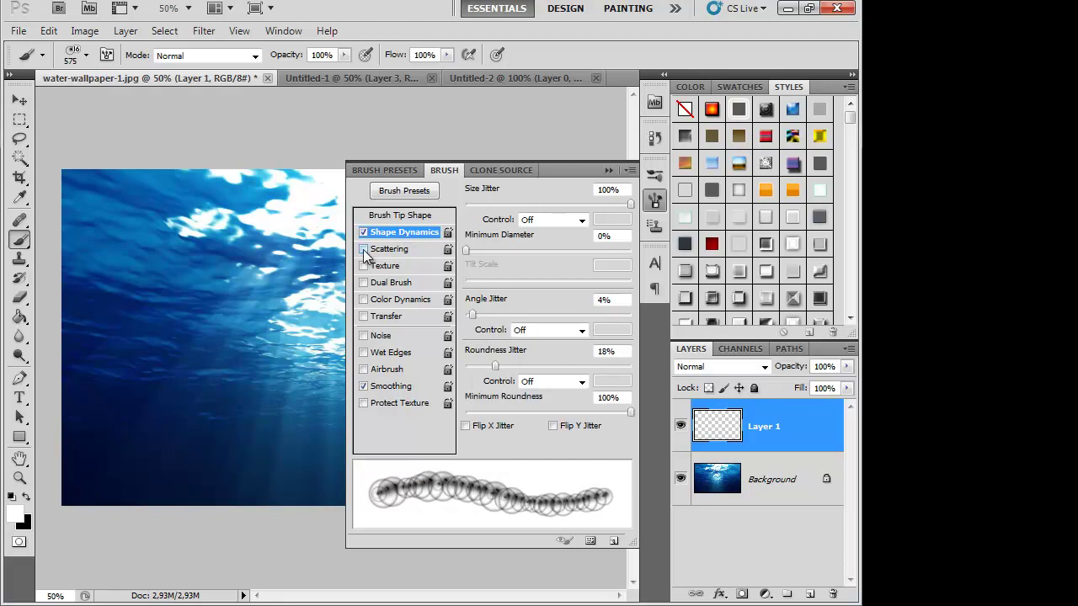
left_click(543, 204)
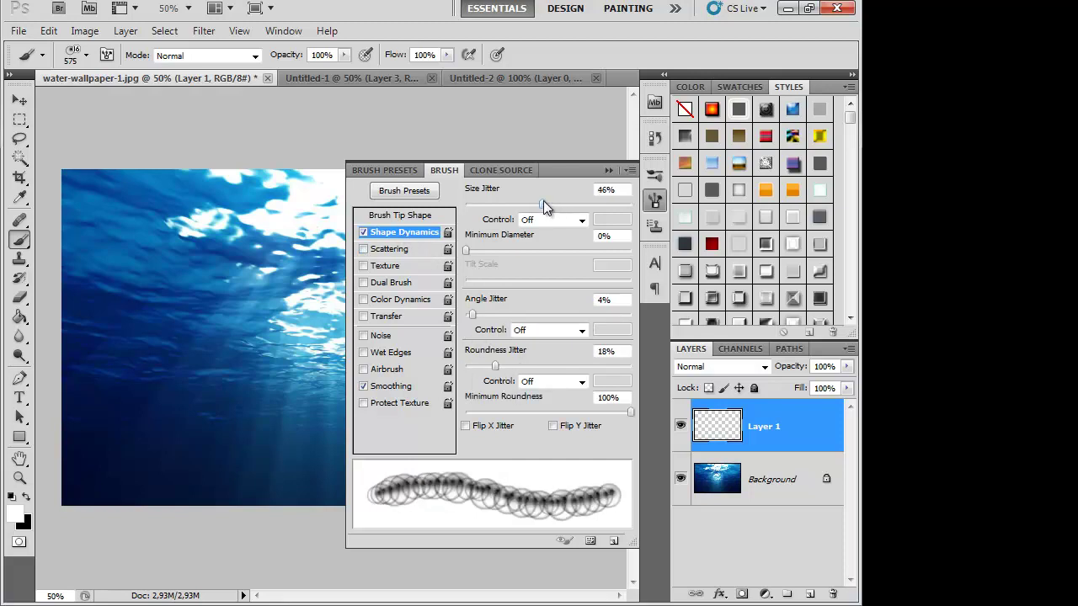
- Make size jitter fade over 25 steps, then undo a diagonal test stroke
left_click(553, 220)
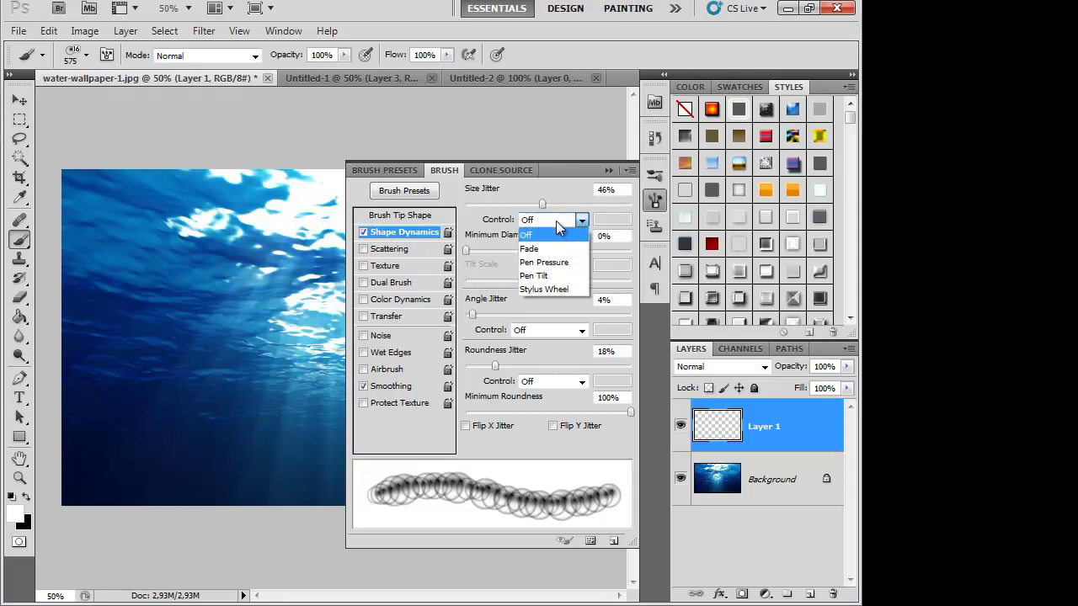
left_click(548, 251)
left_click(553, 223)
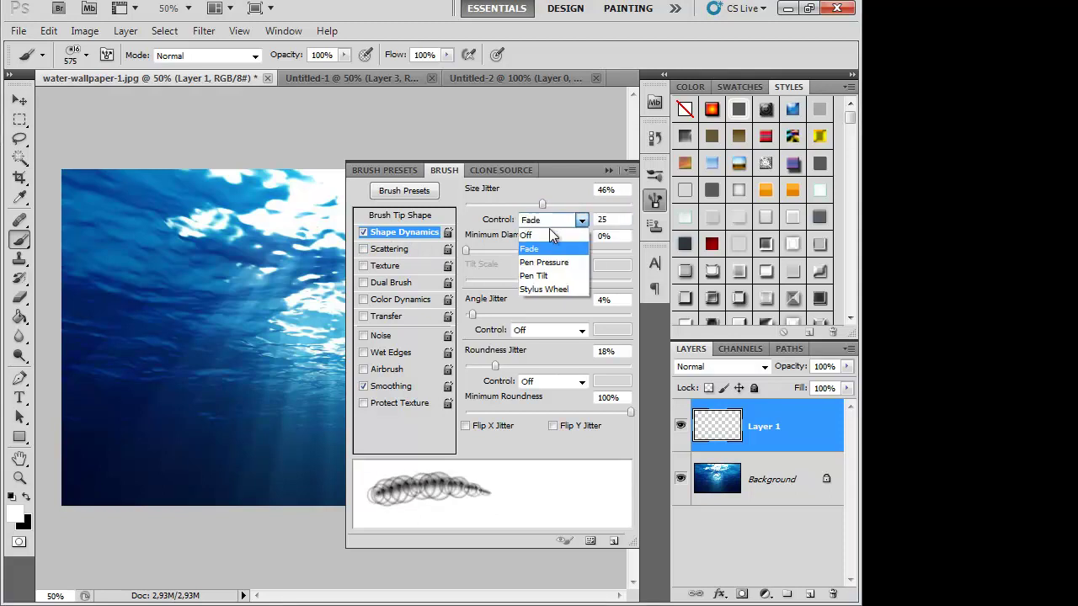
left_click(126, 455)
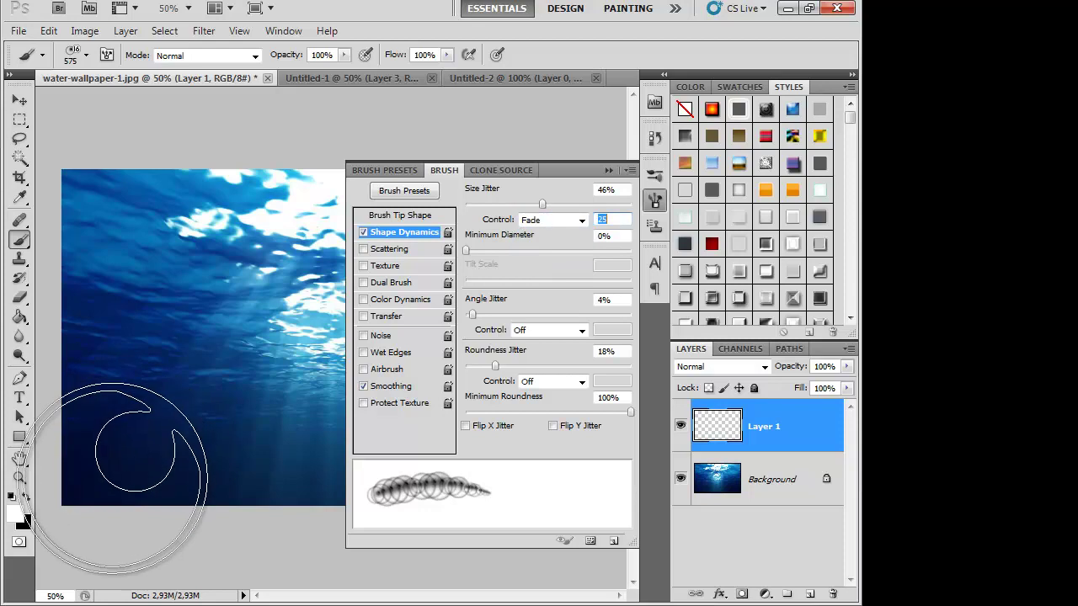
left_click_drag(109, 459, 320, 211)
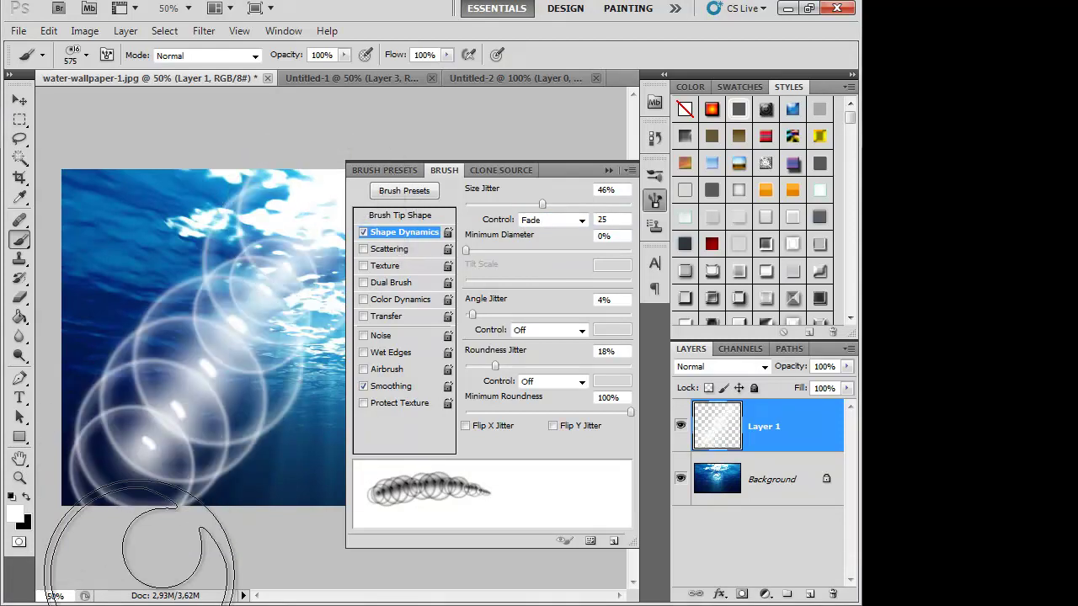
key("ctrl+z")
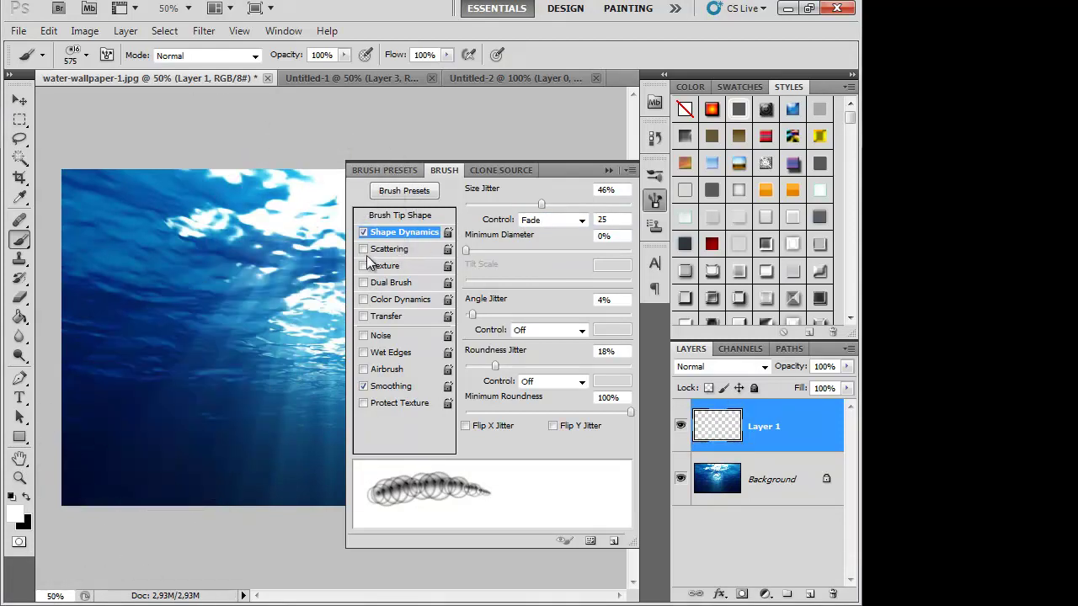
- Turn on Scattering for the brush and undo the test bubbles
left_click(364, 250)
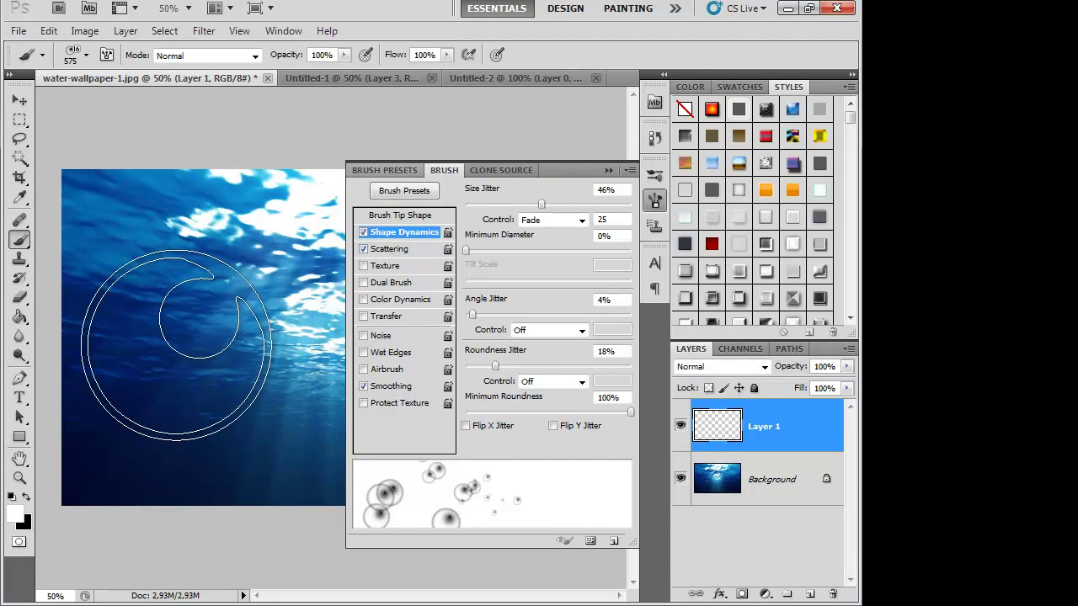
left_click(185, 336)
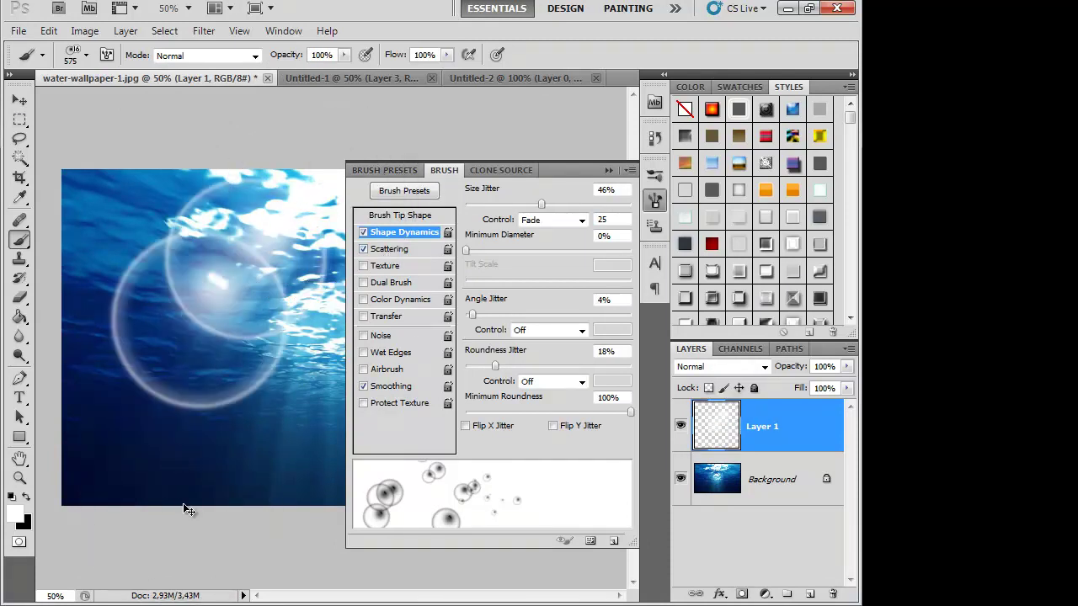
key("ctrl+z")
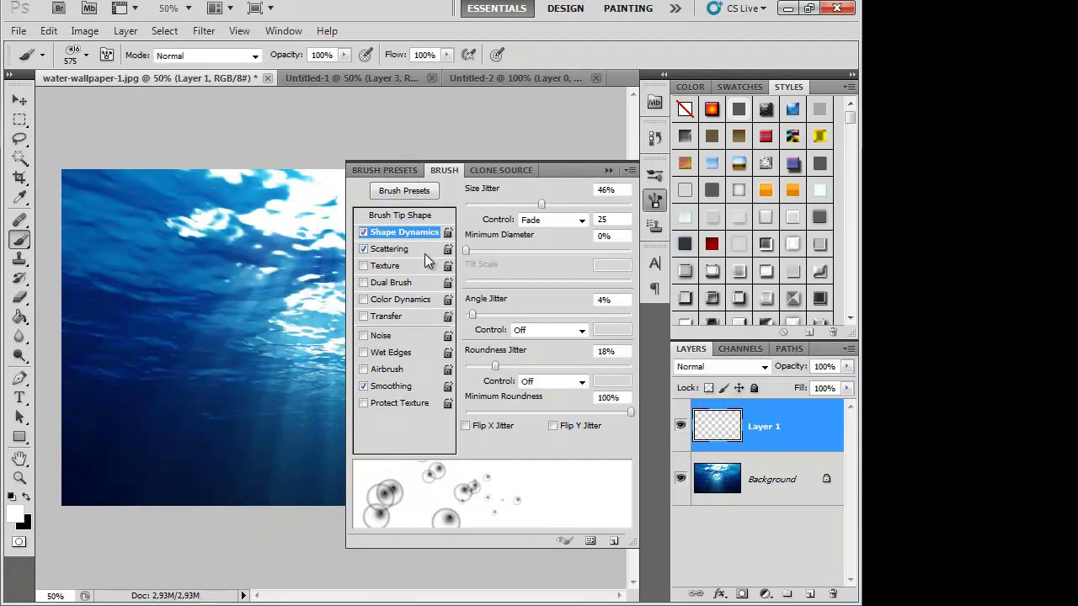
- Reduce the brush to 137 px and undo a scattered-bubble test stroke
left_click(87, 56)
left_click(123, 101)
left_click_drag(109, 480, 271, 323)
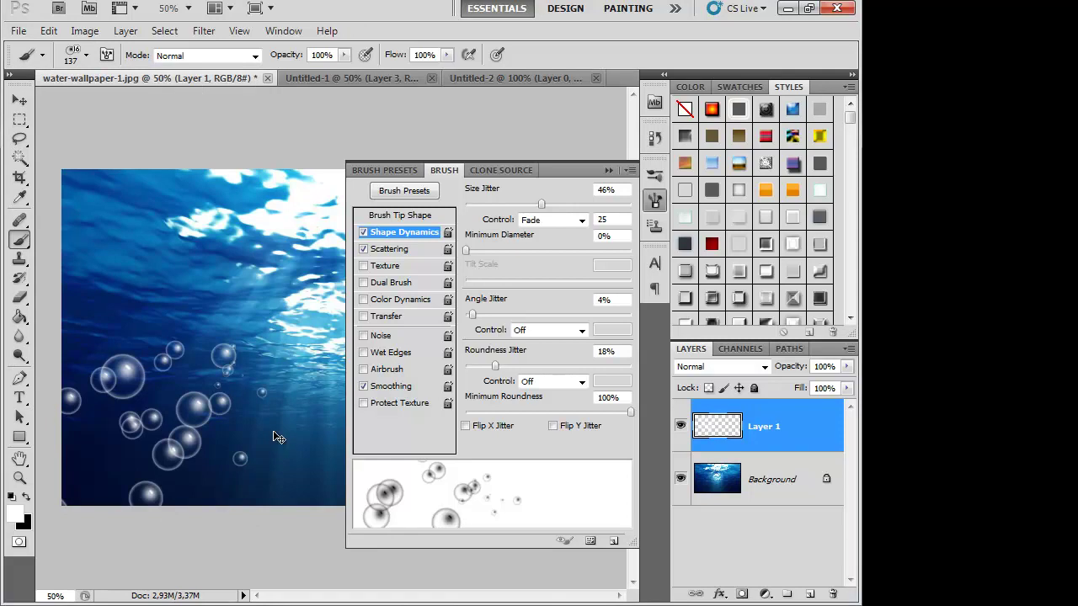
key("ctrl+z")
- Raise minimum diameter to 22% and remove size jitter entirely
left_click_drag(468, 250, 502, 250)
left_click_drag(541, 203, 465, 205)
mouse_move(167, 360)
left_mouse_down()
mouse_move(197, 331)
mouse_move(215, 345)
left_mouse_up()
key("ctrl+z")
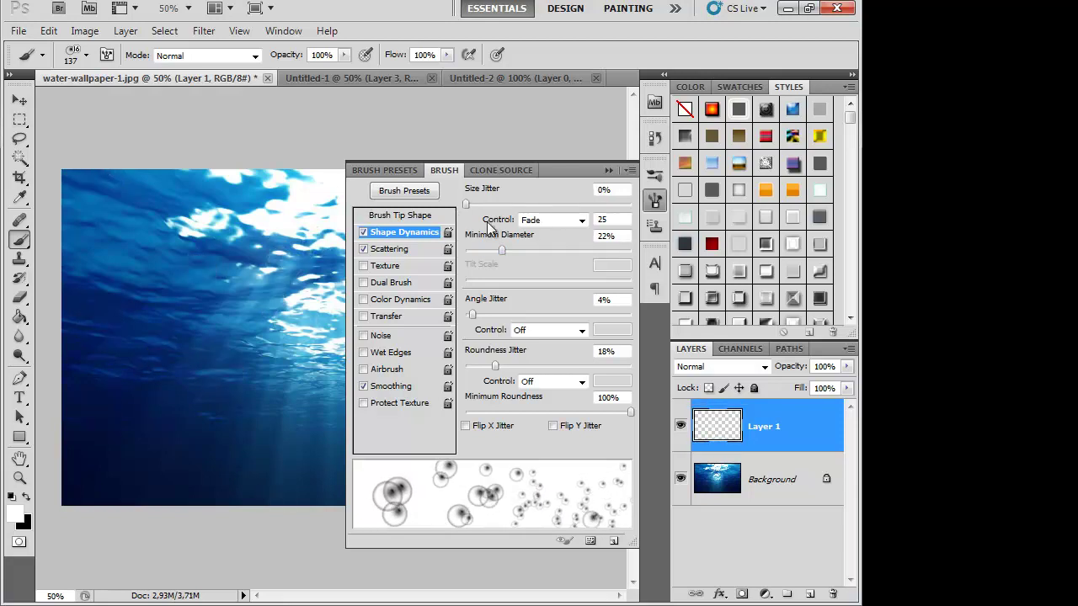
- Set angle jitter to 37% and adjust roundness jitter with 1% minimum roundness
left_click_drag(470, 313, 526, 314)
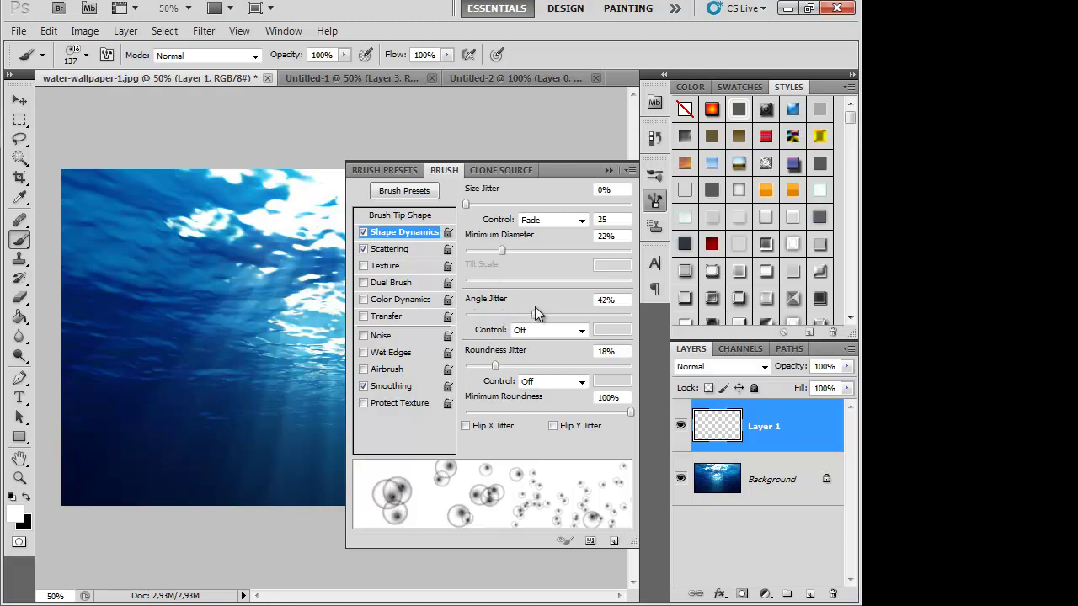
left_click_drag(495, 366, 473, 367)
left_click_drag(631, 353, 496, 364)
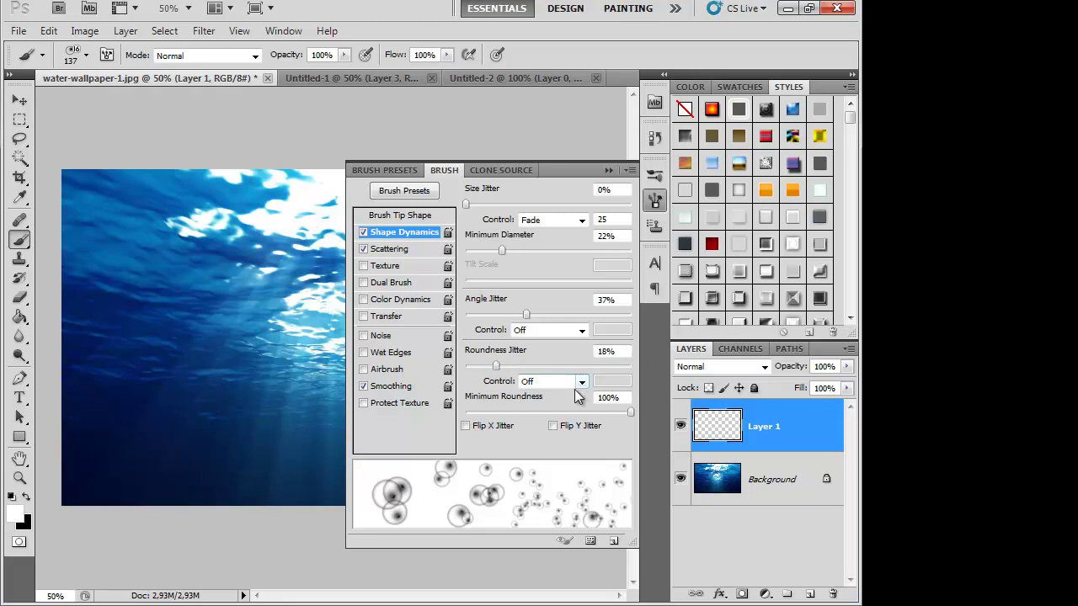
left_click(553, 413)
left_click_drag(555, 418, 468, 411)
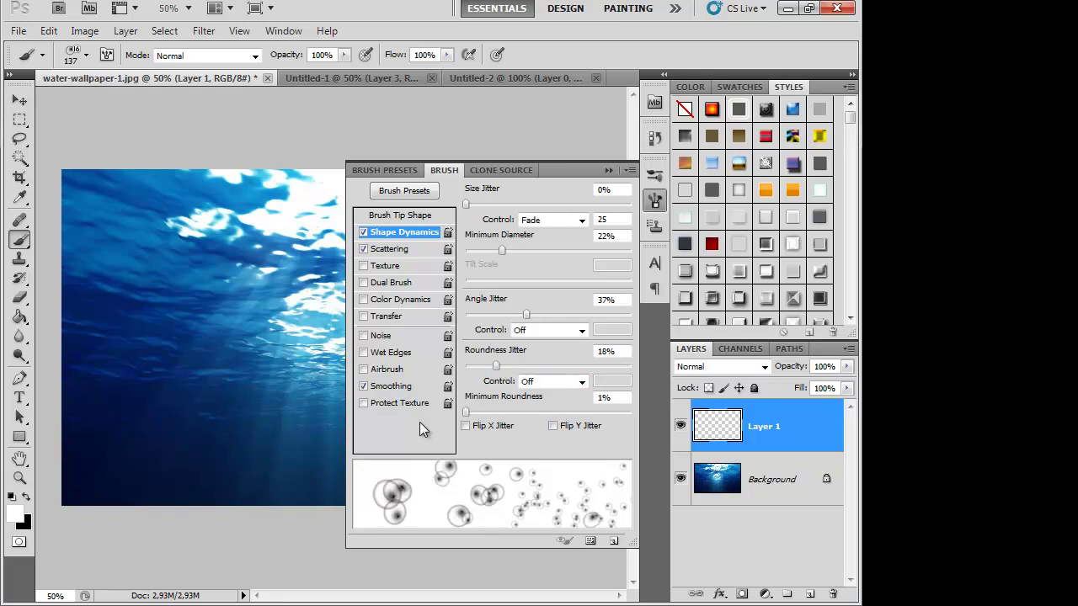
left_click_drag(180, 438, 324, 214)
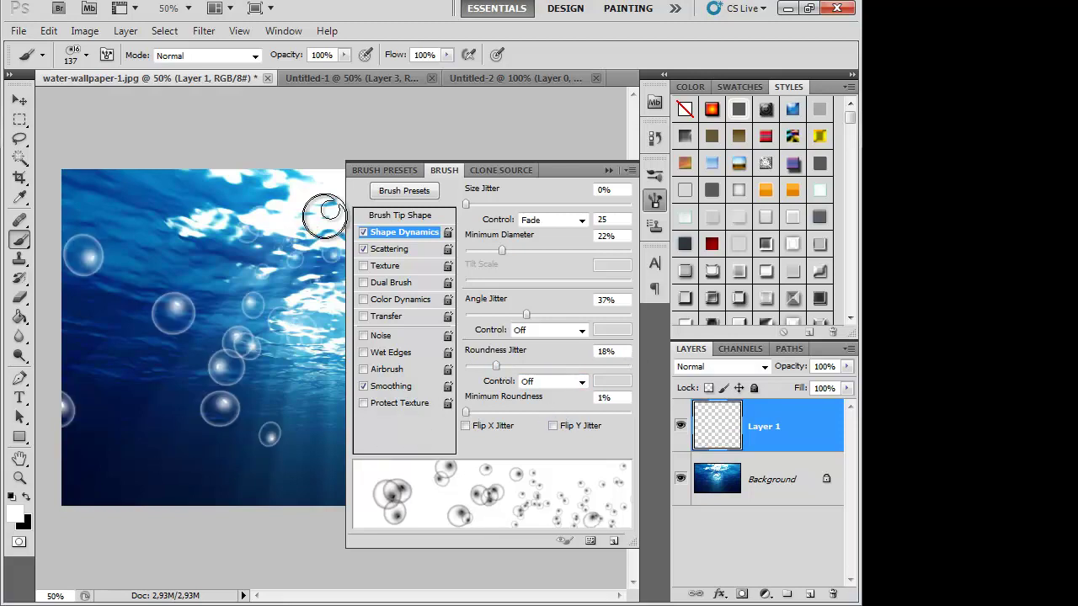
- Try flip jitter then disable it; set minimum roundness 24% and roundness jitter 34%
left_click(476, 427)
left_click(553, 427)
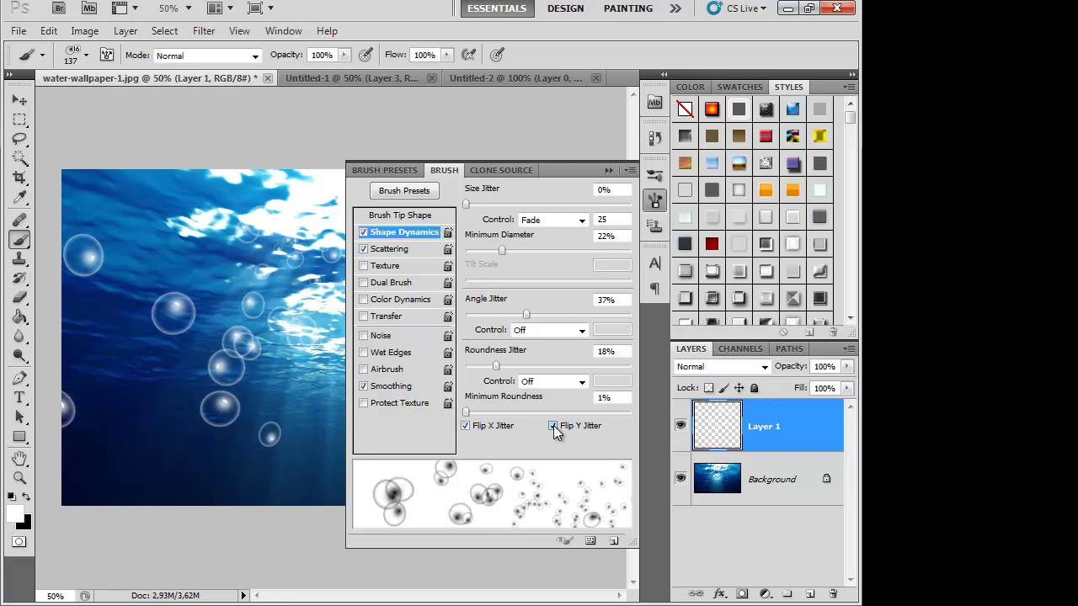
left_click(473, 427)
mouse_move(468, 412)
left_mouse_down()
mouse_move(503, 413)
mouse_move(432, 421)
left_mouse_up()
left_click(553, 427)
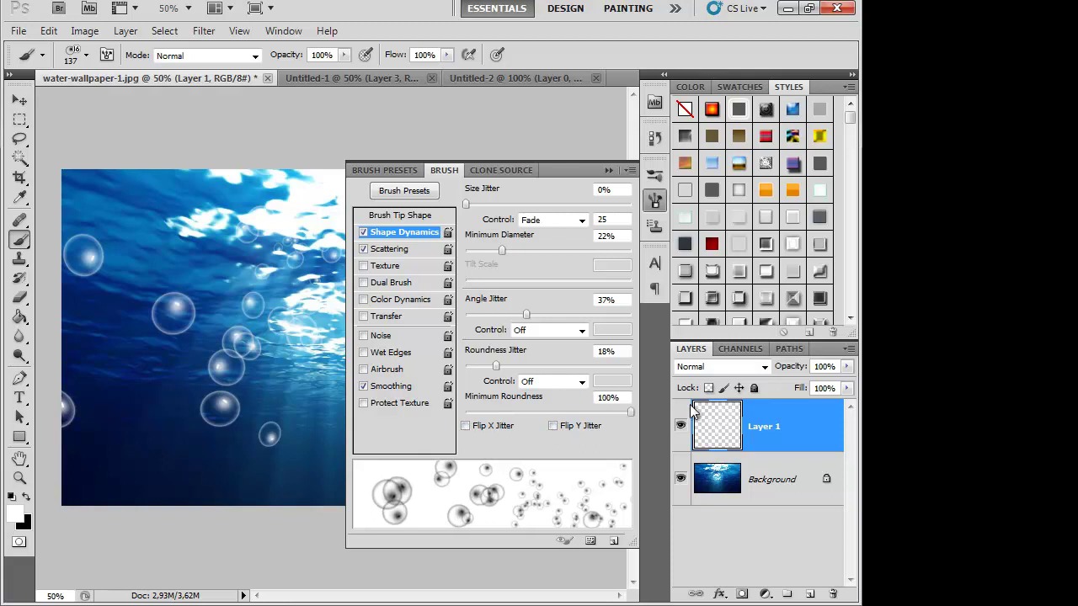
mouse_move(496, 367)
left_mouse_down()
mouse_move(573, 366)
mouse_move(518, 369)
left_mouse_up()
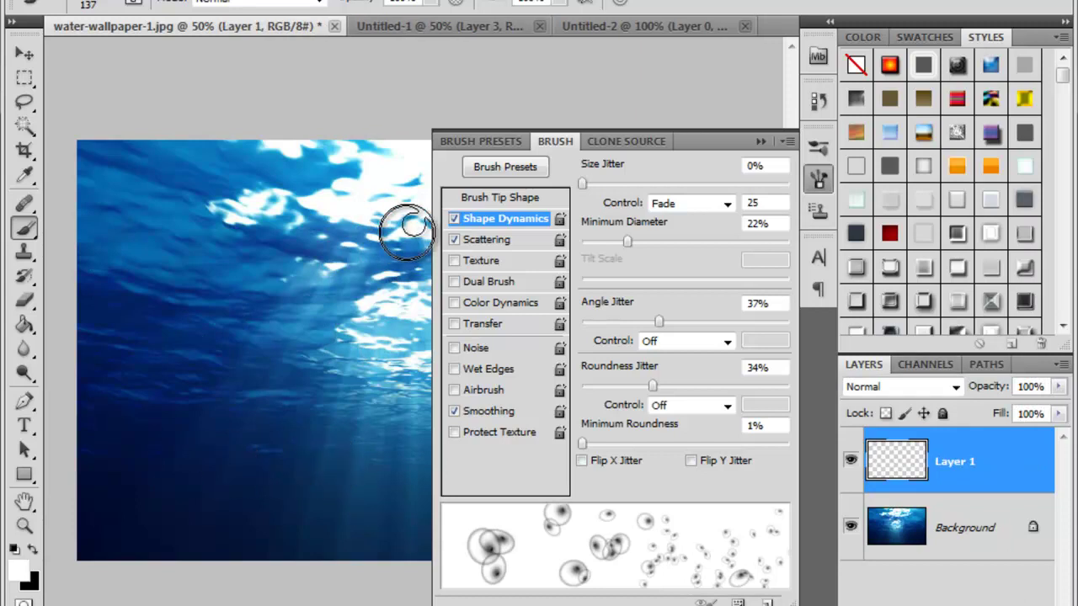
- Undo a scattered-bubble test stroke and close the brush settings
left_click_drag(410, 225, 148, 453)
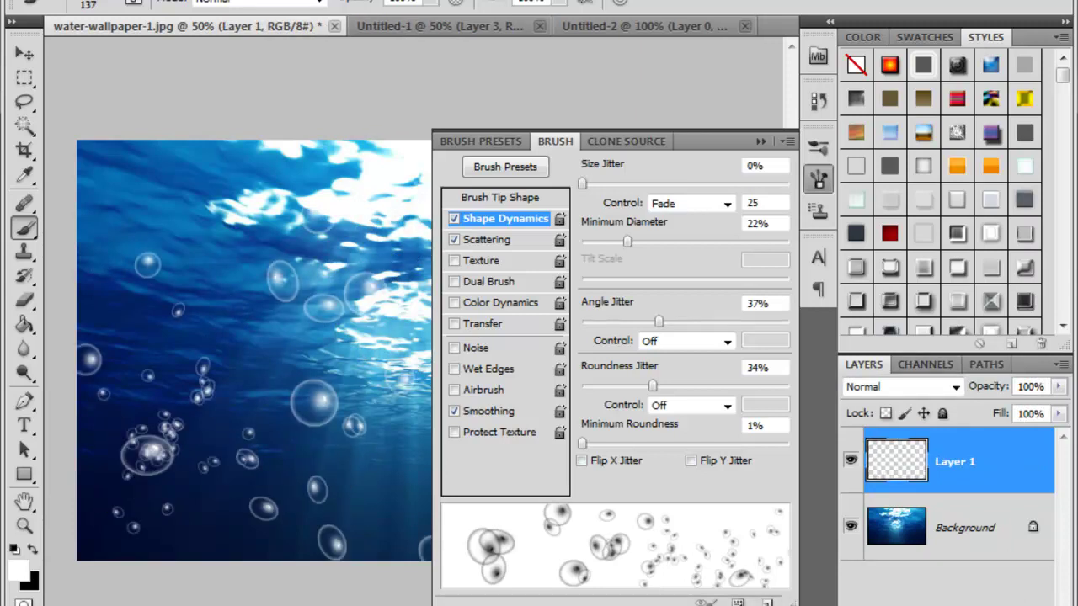
key("ctrl+z")
left_click(453, 260)
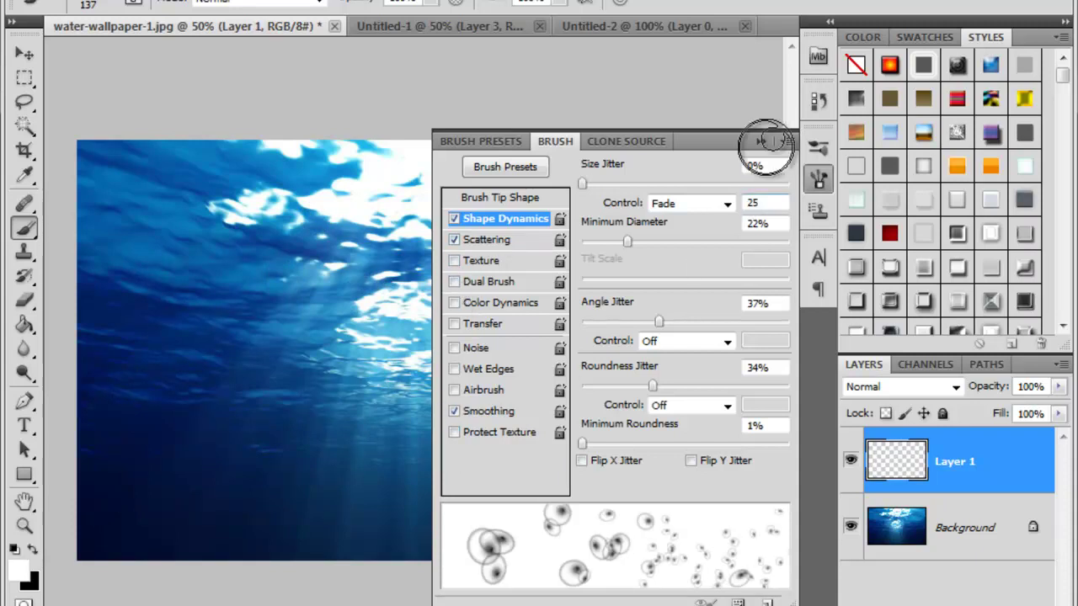
left_click(761, 140)
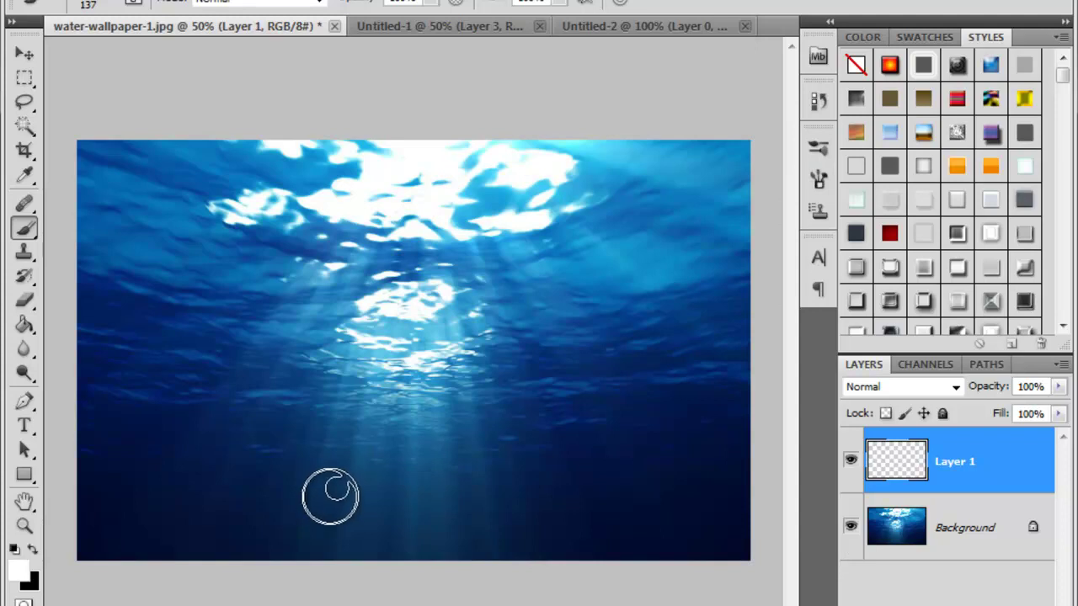
- Shrink the brush to 55 px and paint a bubble stream through the lower middle
right_click(255, 261)
left_click(336, 273)
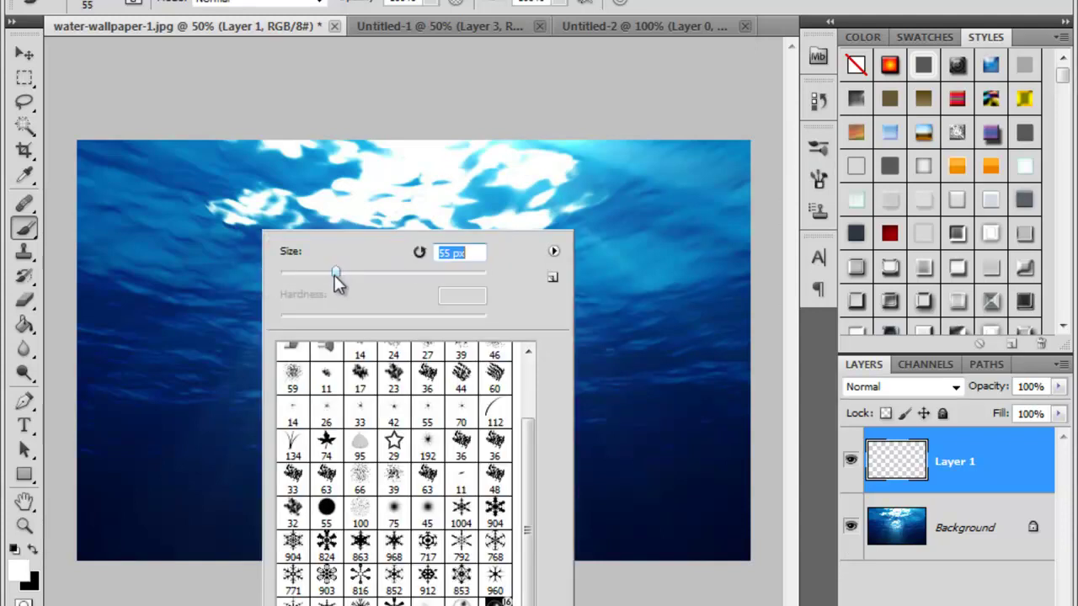
left_click_drag(163, 513, 238, 228)
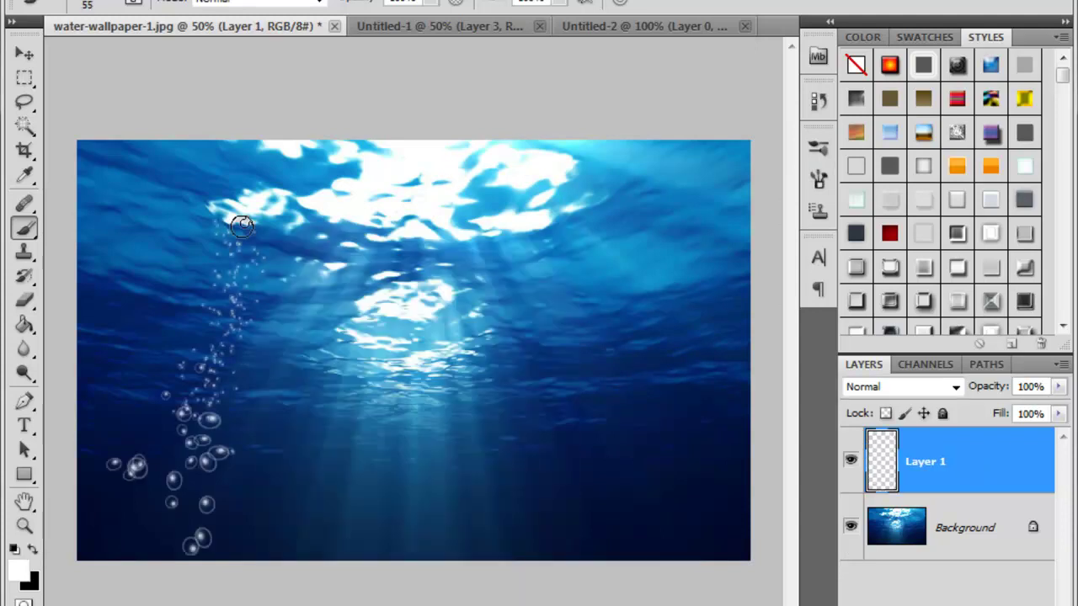
key("ctrl+z")
left_click_drag(341, 497, 322, 230)
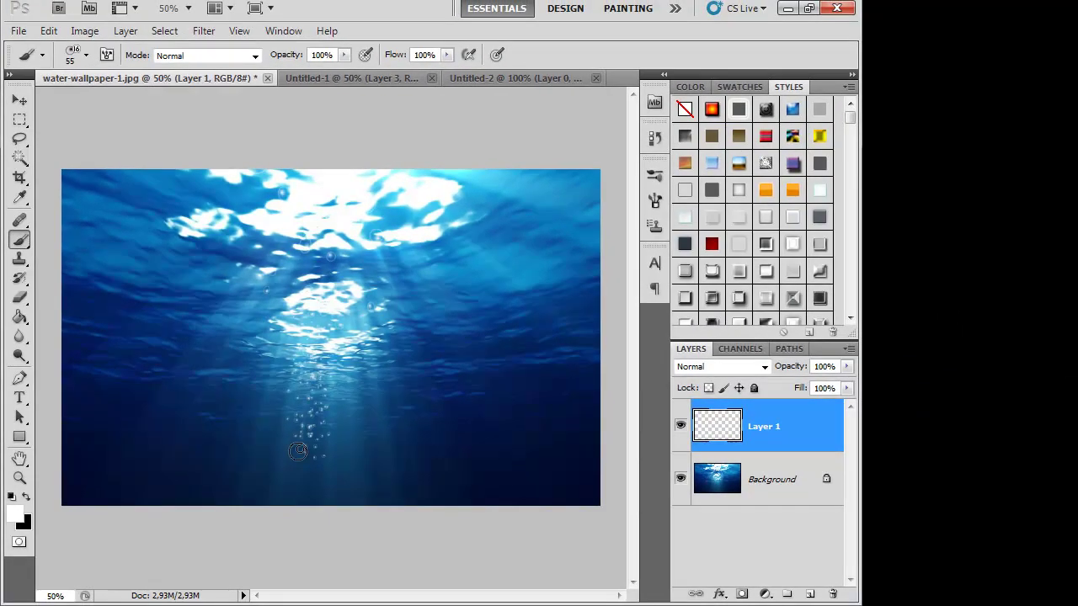
- Try extra bubble columns on the left and bottom, undoing the unwanted ones
left_click_drag(297, 451, 298, 489)
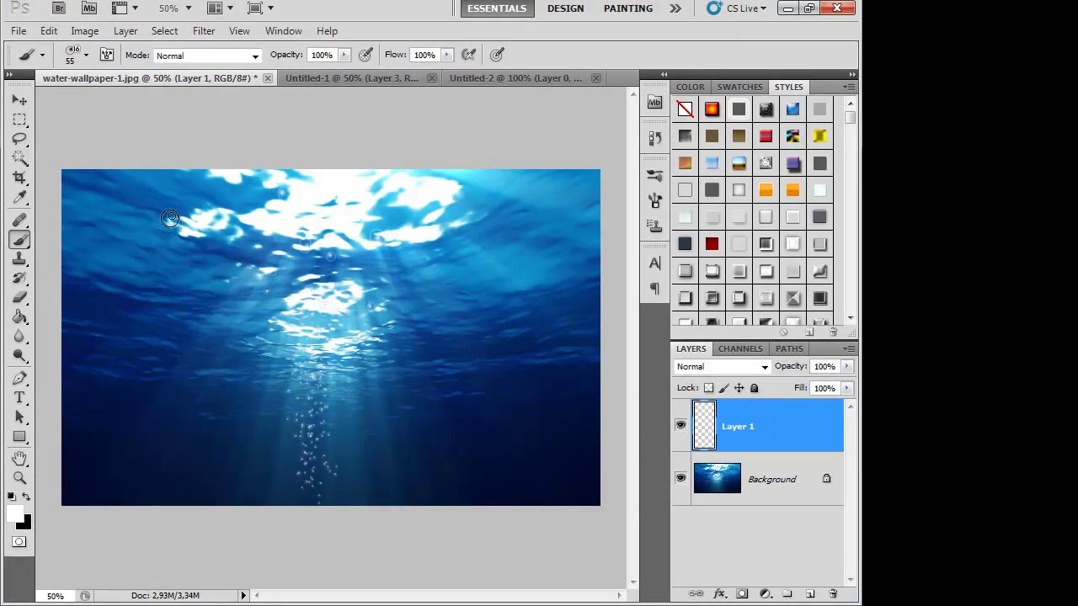
left_click_drag(169, 215, 168, 436)
key("ctrl+alt+z")
key("ctrl+alt+z")
left_click_drag(171, 197, 164, 500)
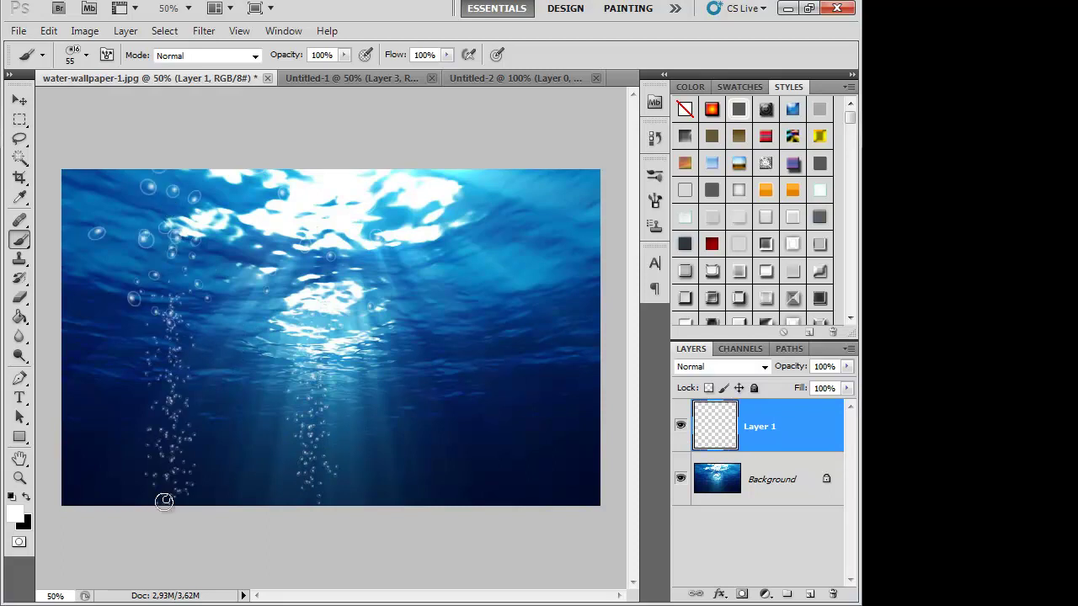
key("ctrl+z")
left_click(385, 504)
left_click_drag(390, 429, 394, 292)
key("ctrl+z")
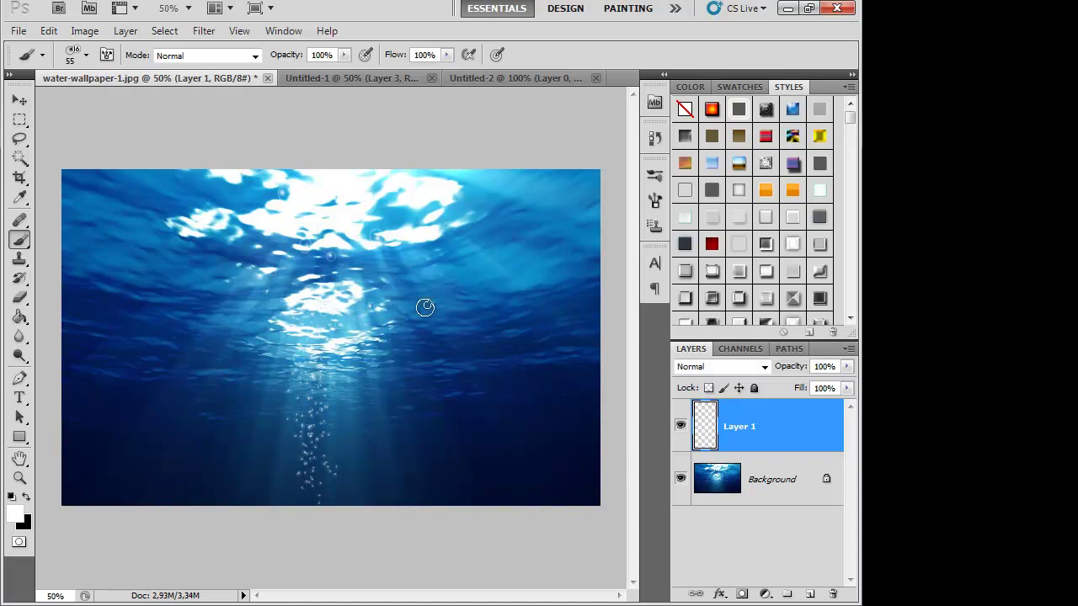
right_click(451, 337)
- Set size jitter to 32% with Fade control and minimum diameter to 17%
left_click(106, 54)
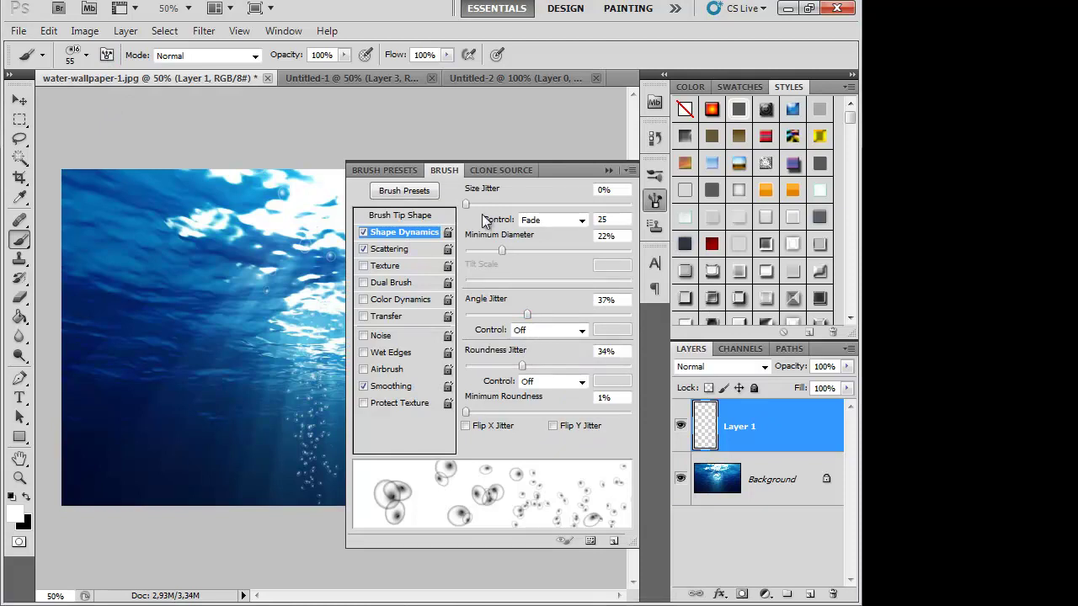
left_click(543, 221)
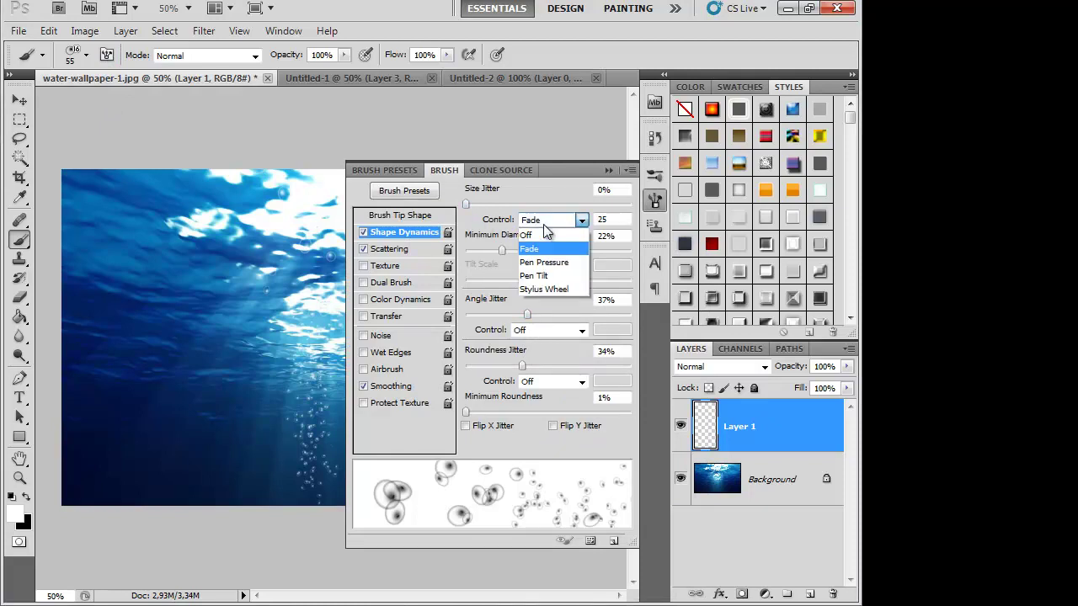
left_click(543, 264)
left_click(543, 220)
left_click(539, 221)
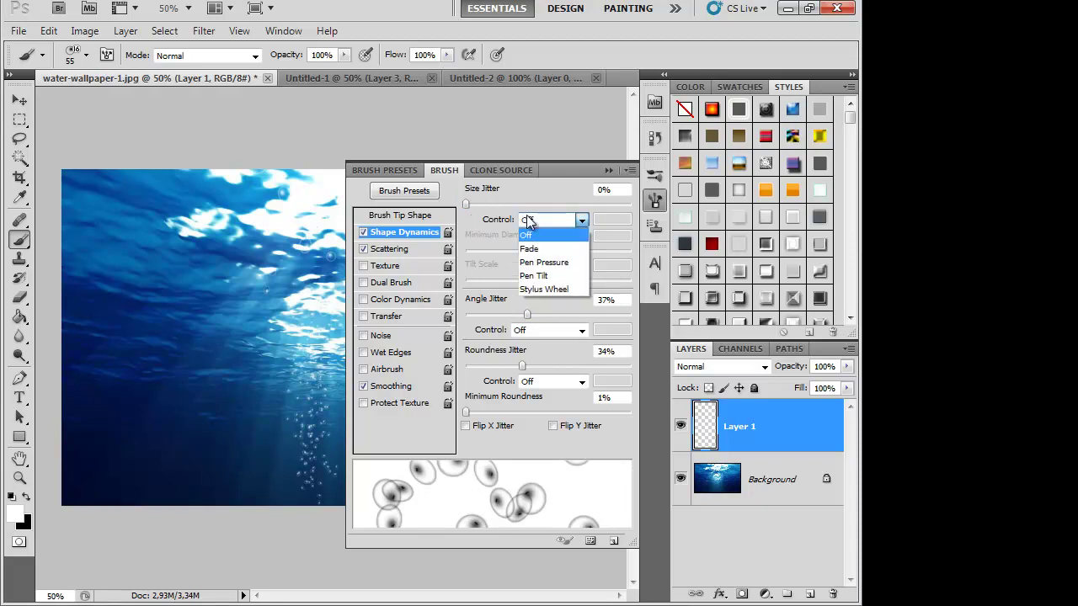
left_click(531, 249)
mouse_move(467, 206)
left_mouse_down()
mouse_move(519, 211)
mouse_move(521, 257)
left_mouse_up()
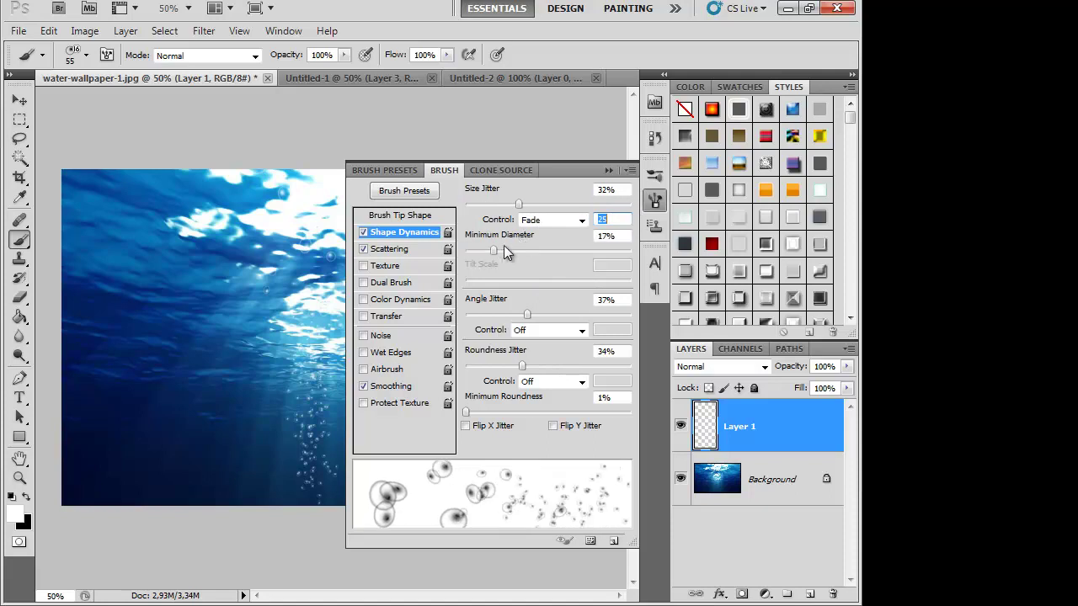
left_click_drag(528, 251, 516, 258)
left_click(610, 170)
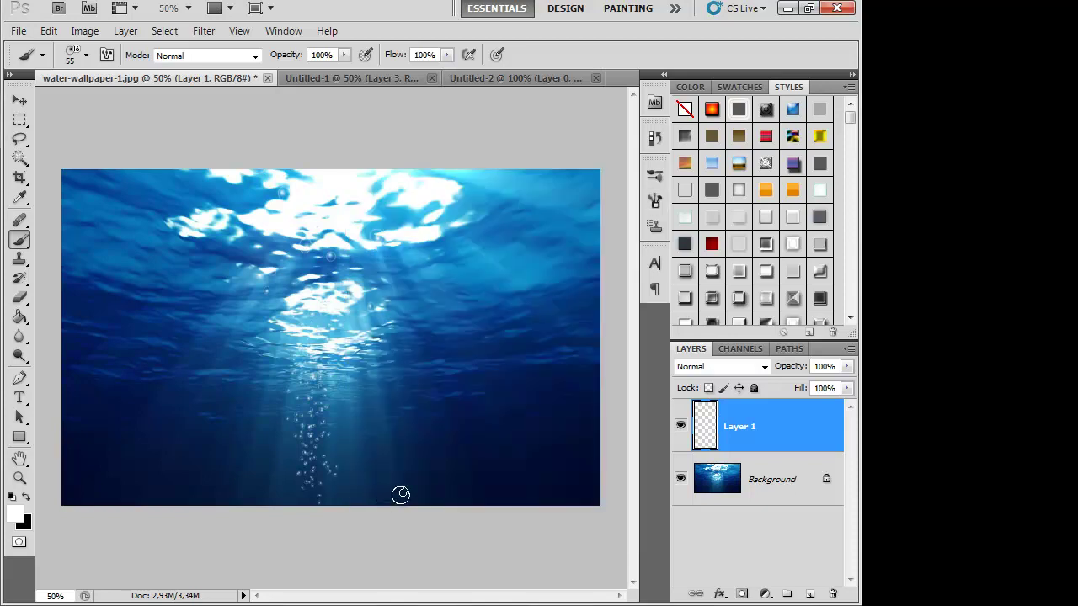
- Enlarge the brush to 94 px and stamp bubble clusters across the photo
mouse_move(432, 494)
left_mouse_down()
mouse_move(421, 184)
mouse_move(408, 482)
left_mouse_up()
key("ctrl+z")
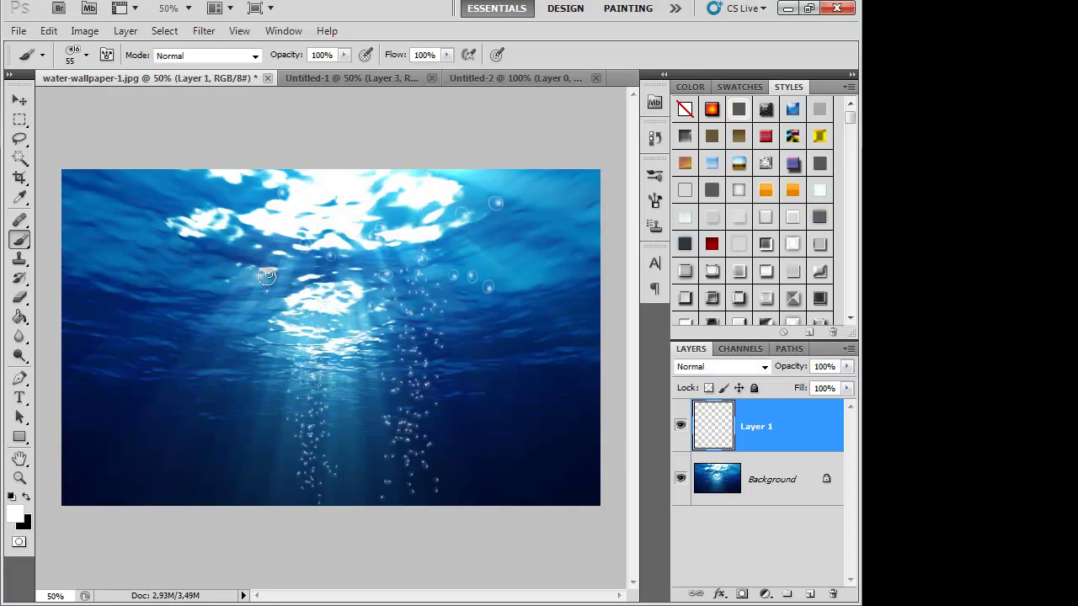
right_click(150, 438)
left_click_drag(239, 275, 248, 275)
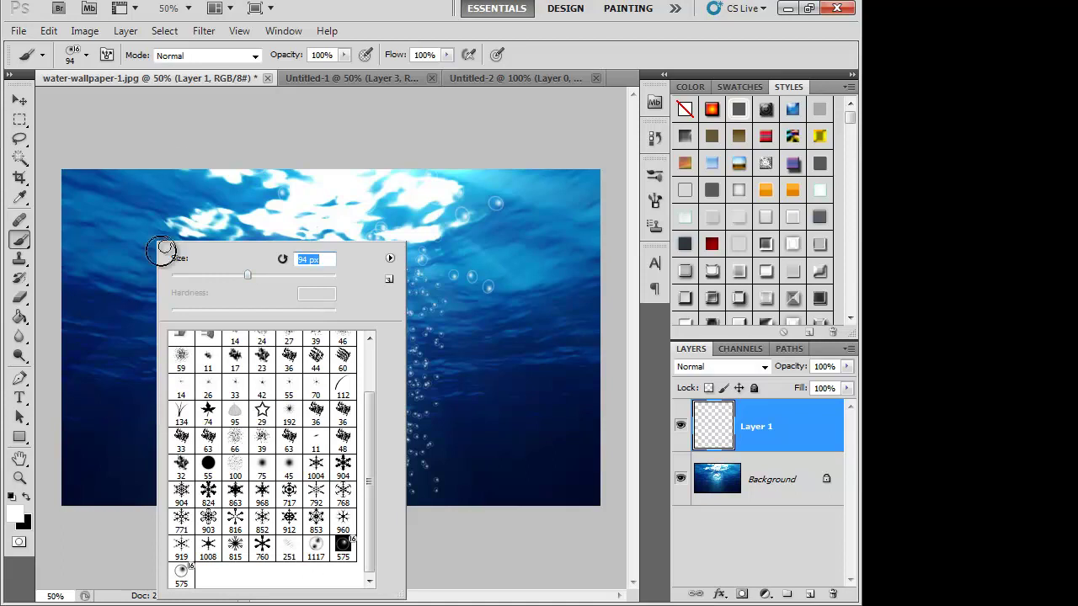
left_click(303, 147)
left_click(236, 335)
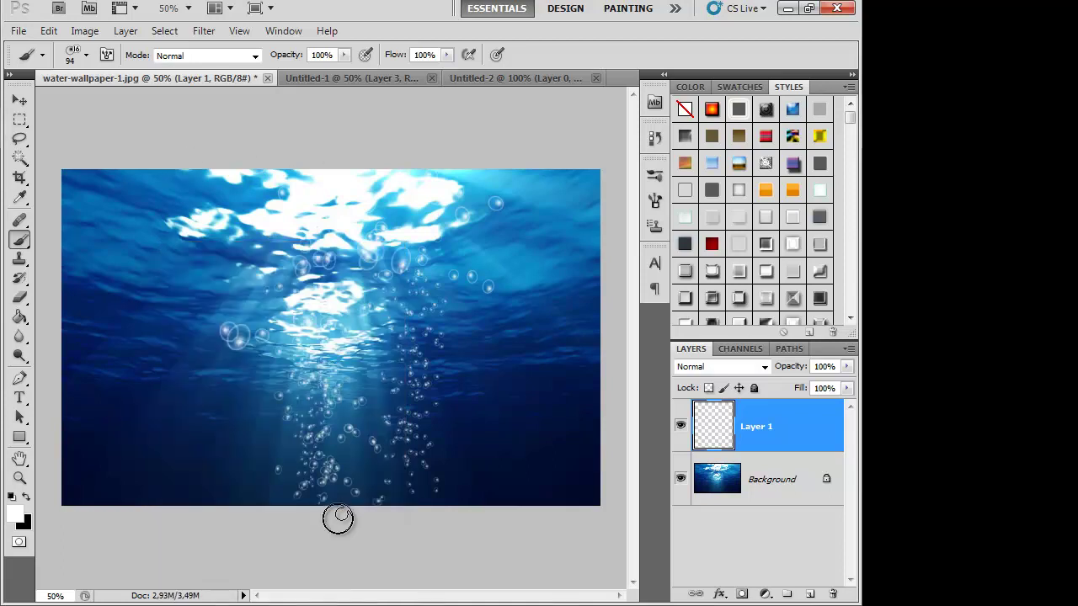
left_click(143, 219)
left_click(560, 202)
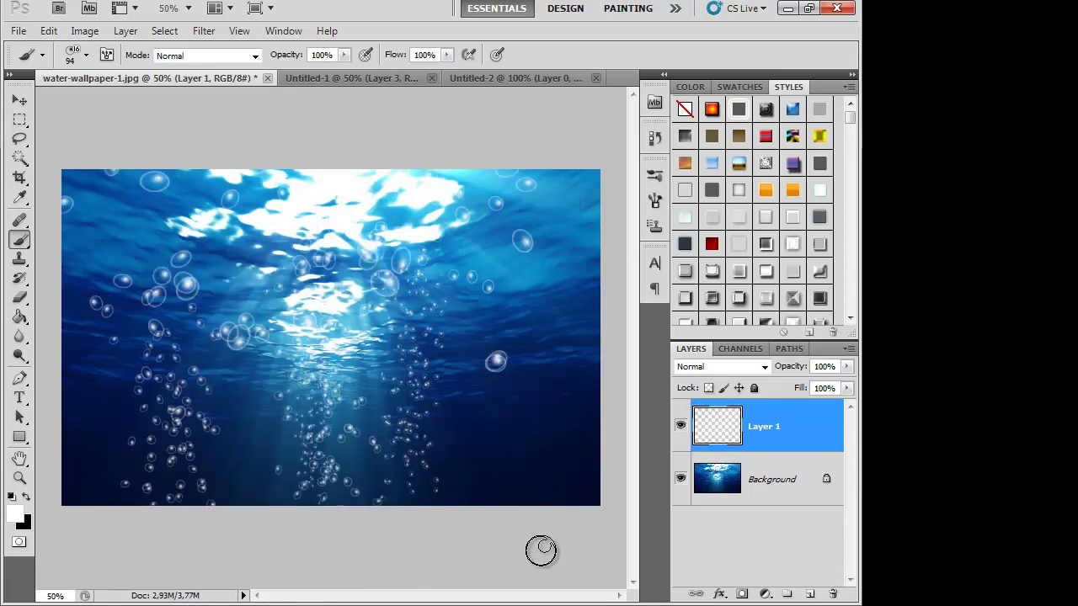
left_click(764, 366)
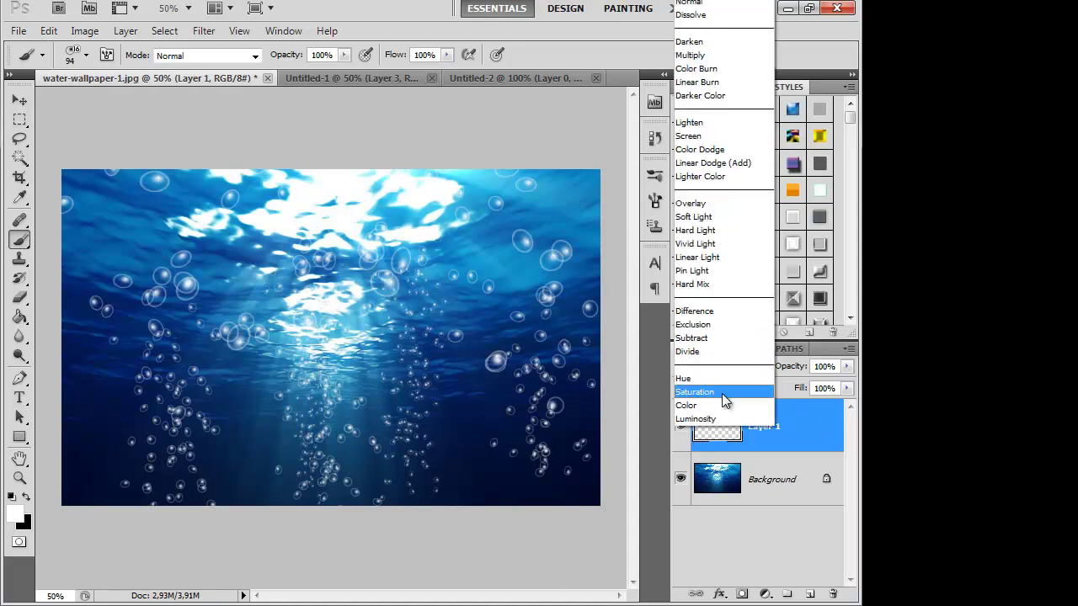
- Preview blend modes, set Layer 1 to Lighter Color, and lower opacity to 53%
left_click(712, 419)
key("Up")
key("Up")
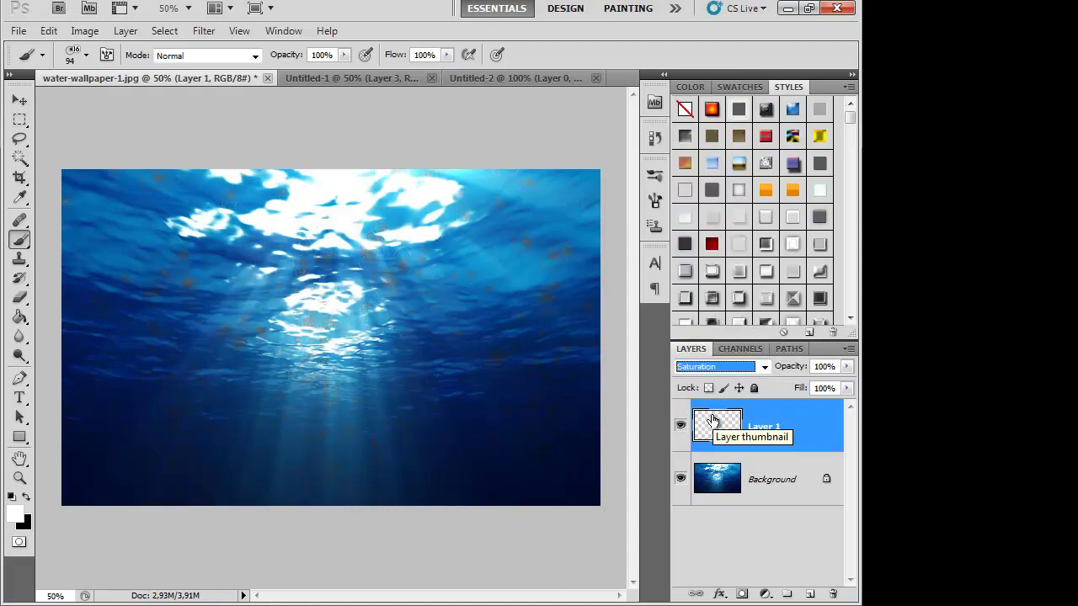
key("Up")
key("Up")
key("Up")
key("Up")
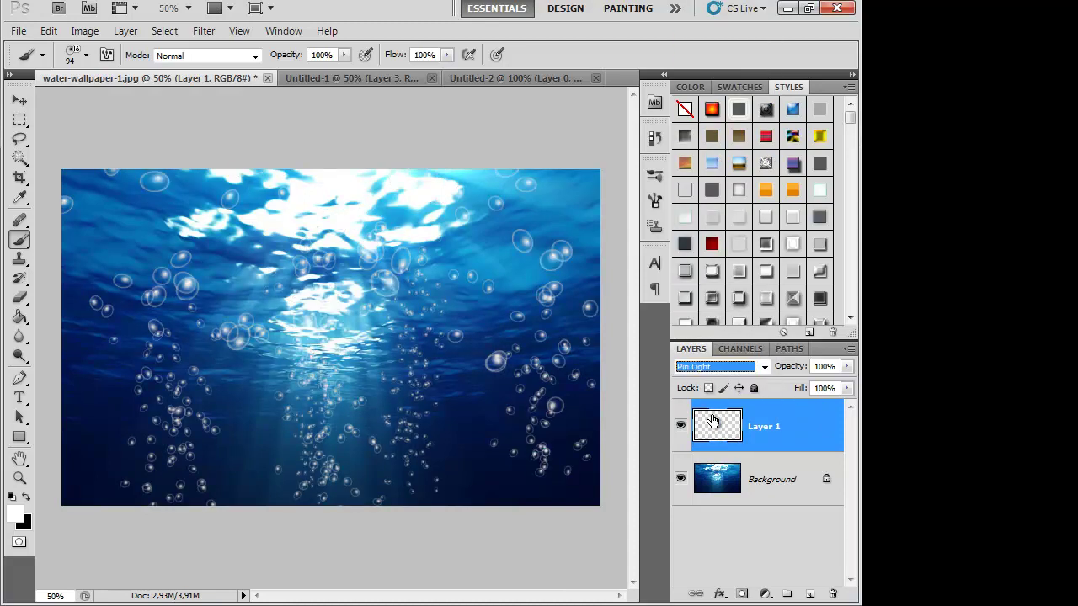
key("Up")
key("Up")
key("Up")
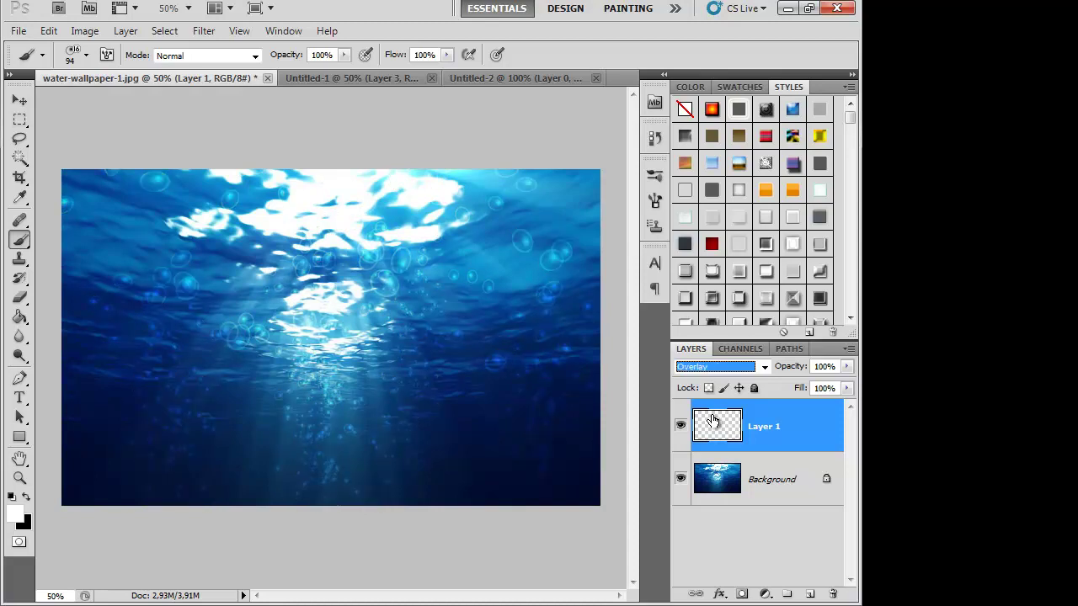
key("Up")
key("Up")
key("Up")
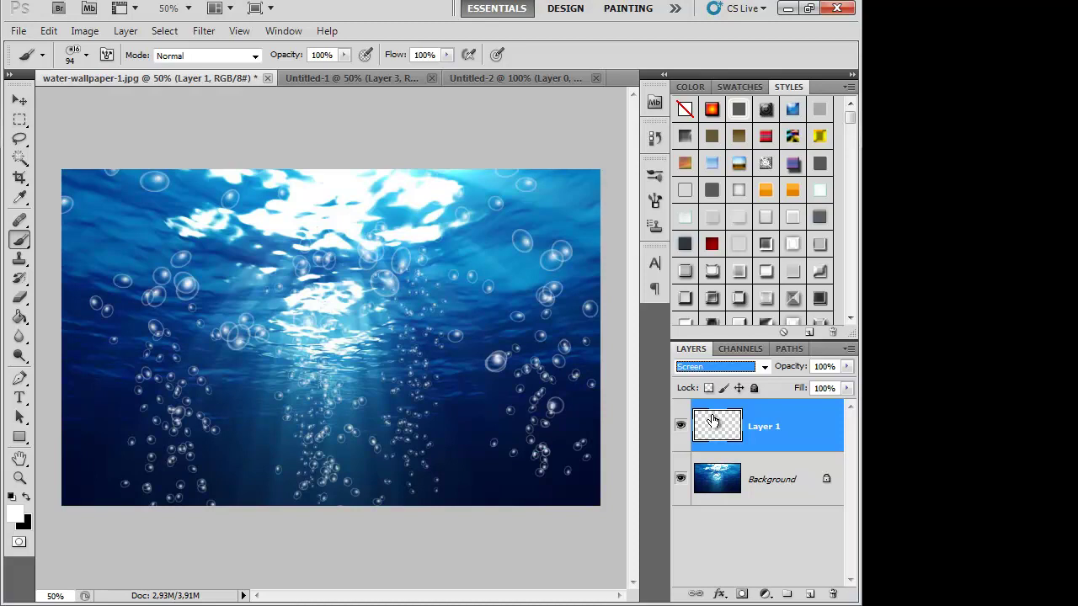
key("Up")
key("Up")
key("Up")
key("Up")
key("Up")
key("Up")
key("Up")
key("Up")
key("Down")
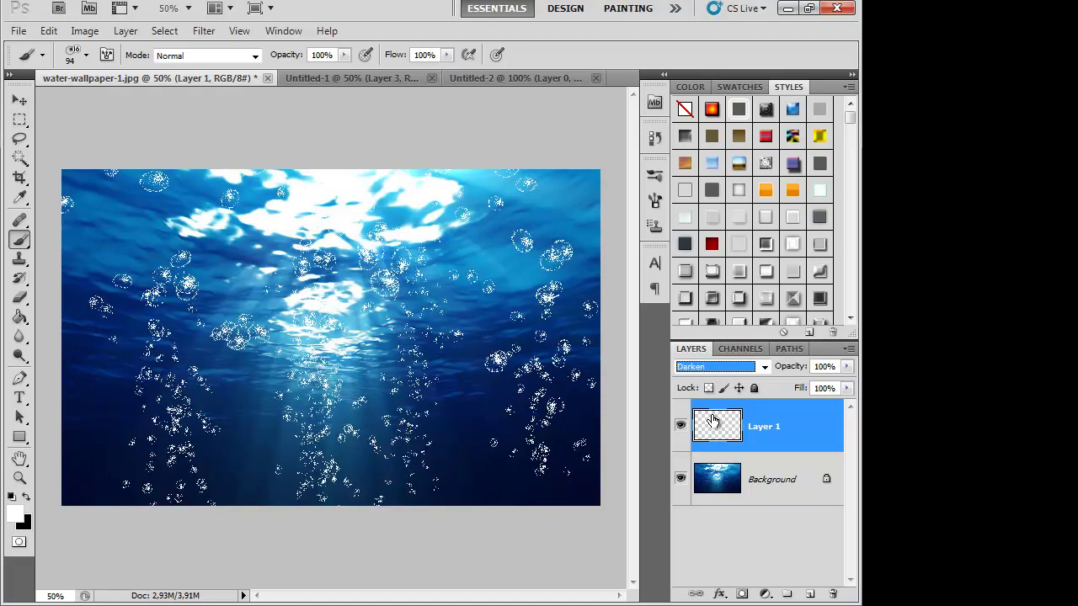
key("Down")
key("Down")
key("Down")
key("Down")
key("Down")
key("Down")
key("Down")
key("Down")
key("Down")
key("Down")
key("Down")
key("Up")
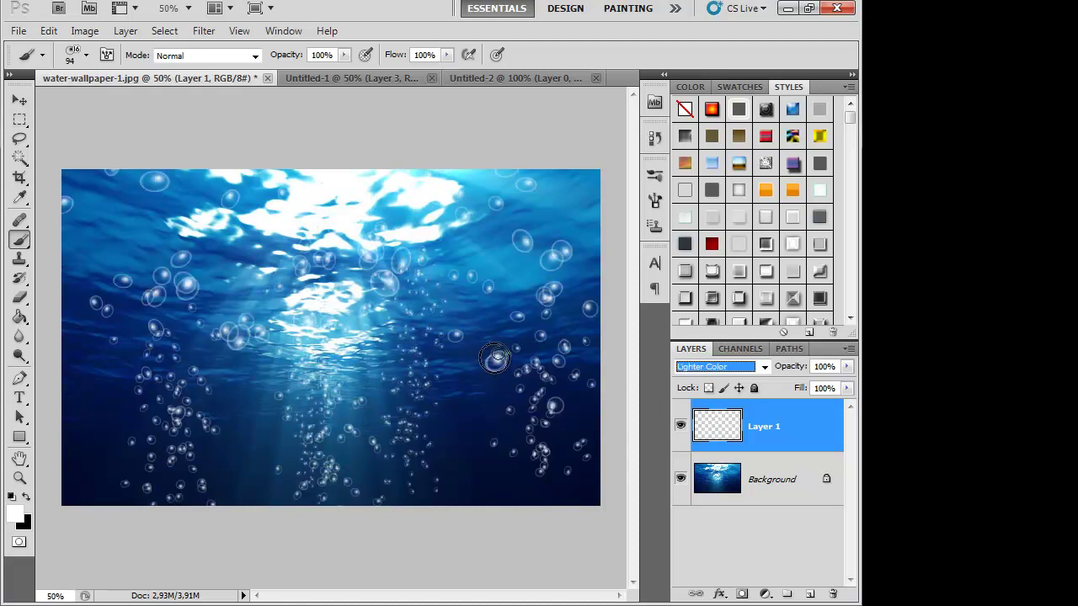
mouse_move(795, 373)
left_mouse_down()
mouse_move(739, 373)
mouse_move(756, 373)
left_mouse_up()
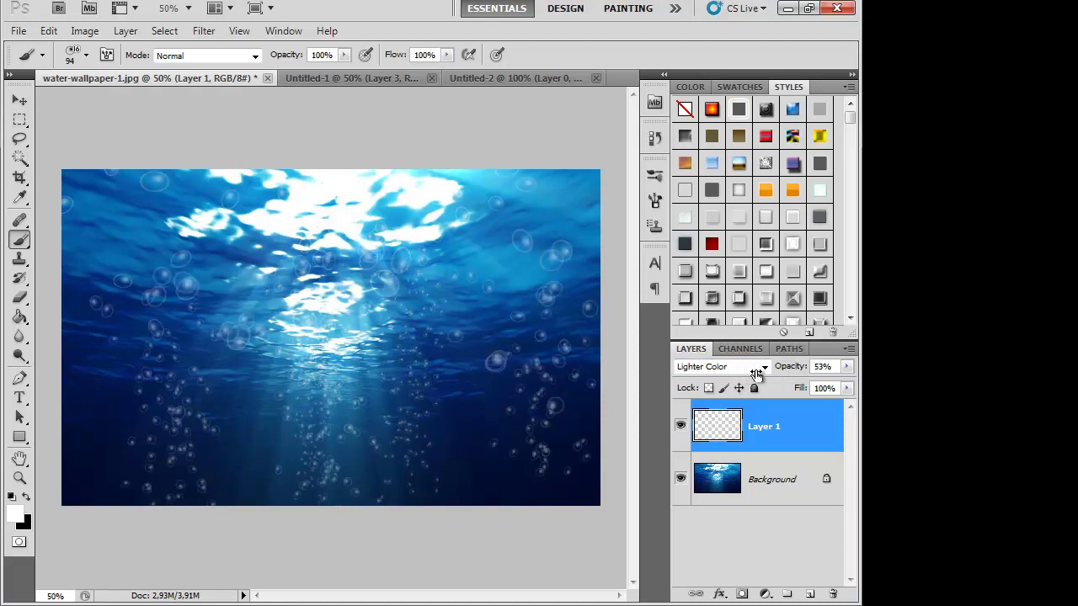